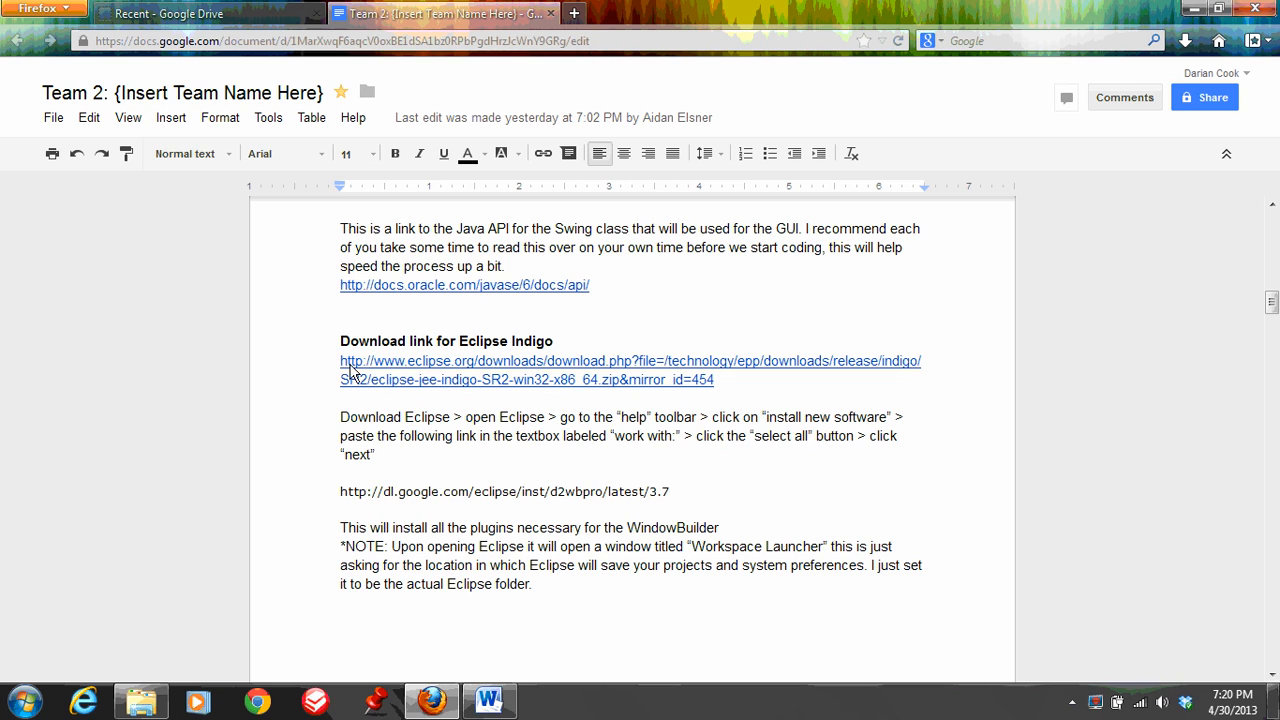
Minimize the browser and launch the eclipse application from the eclipseIndigo folder inside APCS
drag(338, 363, 716, 388)
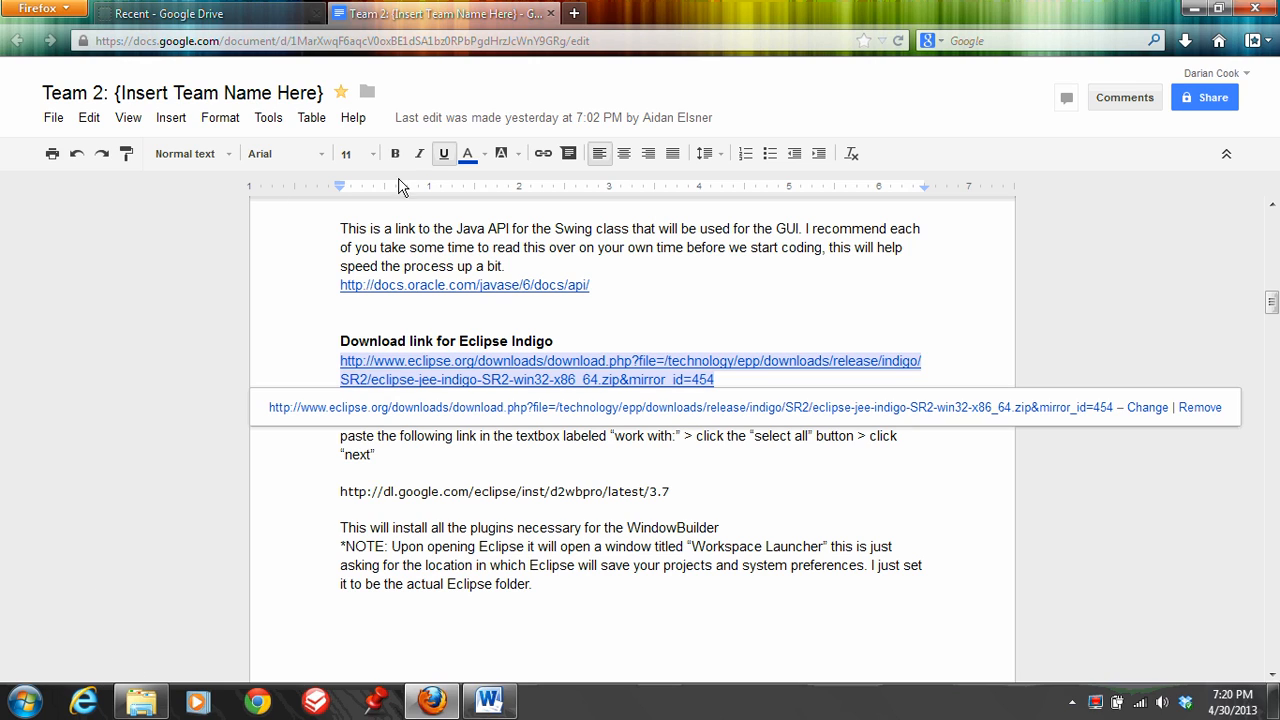
click(800, 440)
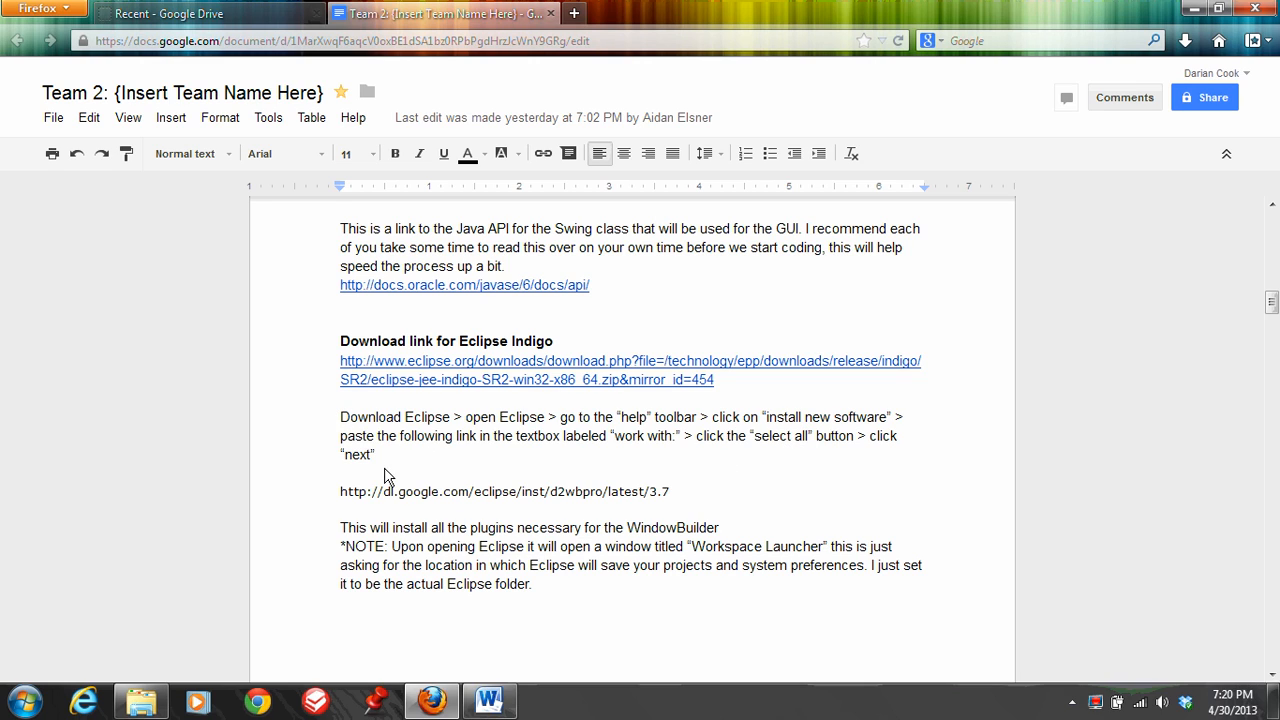
click(1191, 8)
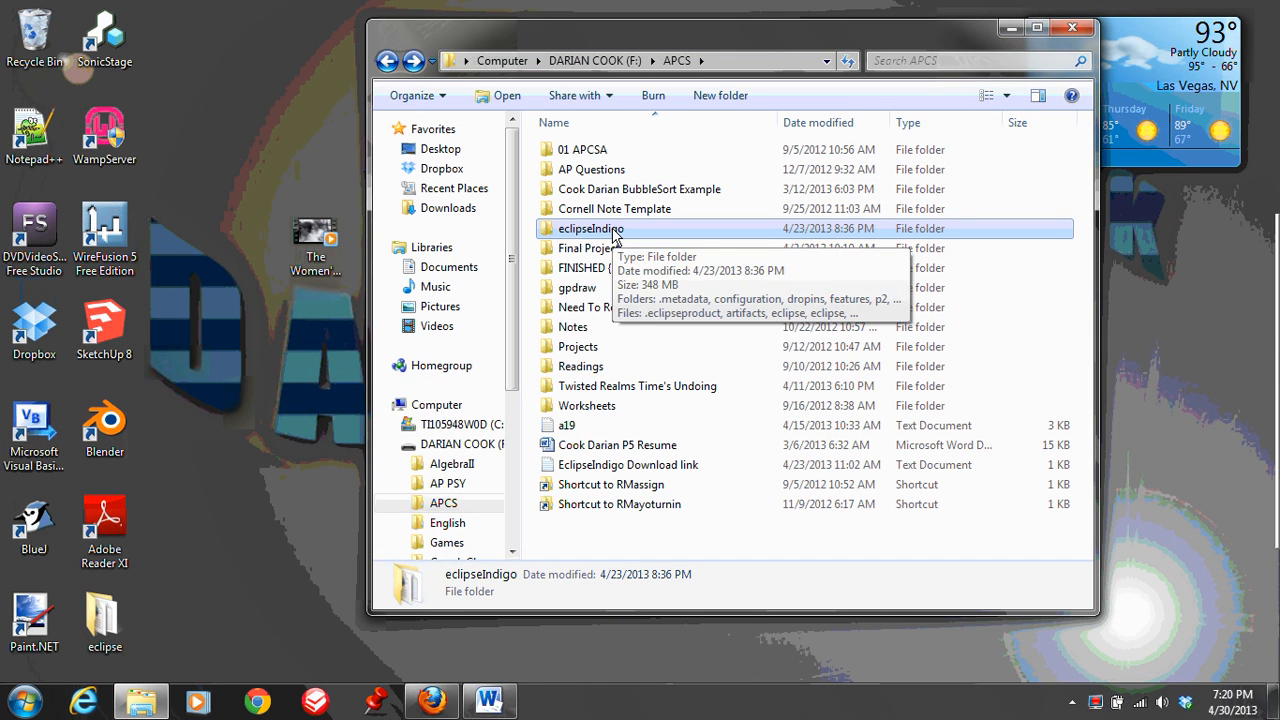
double_click(734, 237)
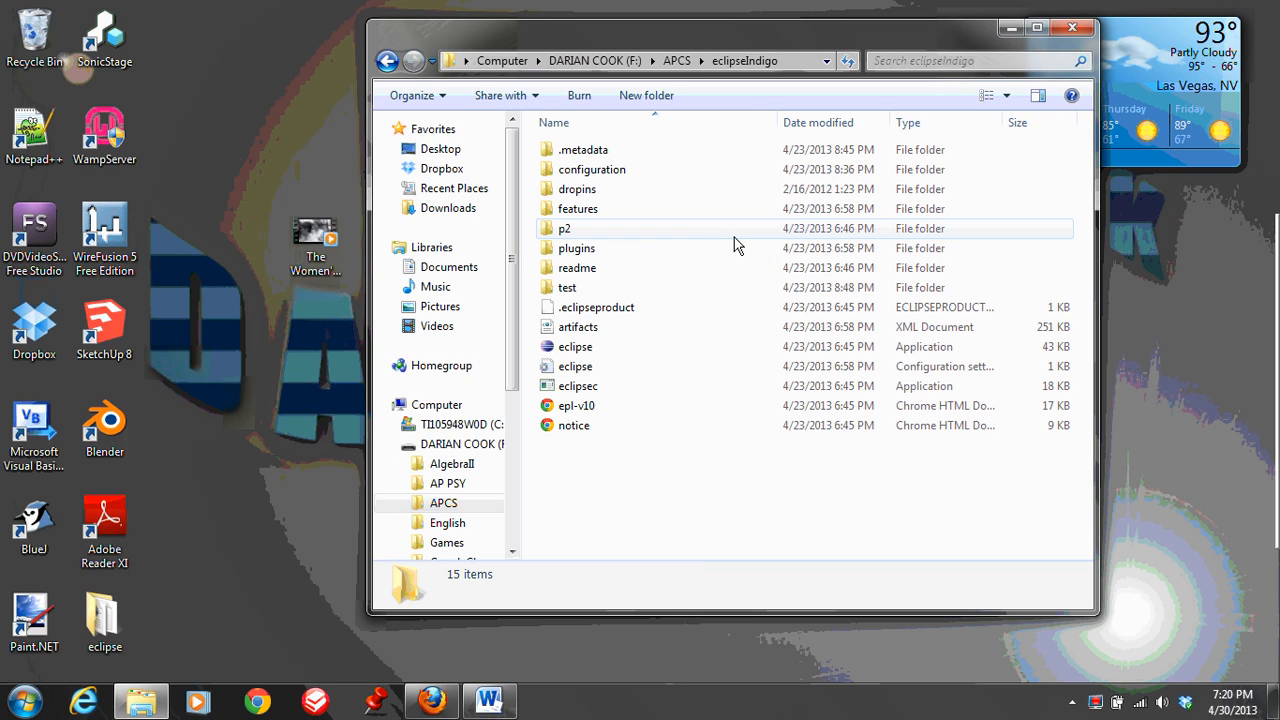
double_click(660, 358)
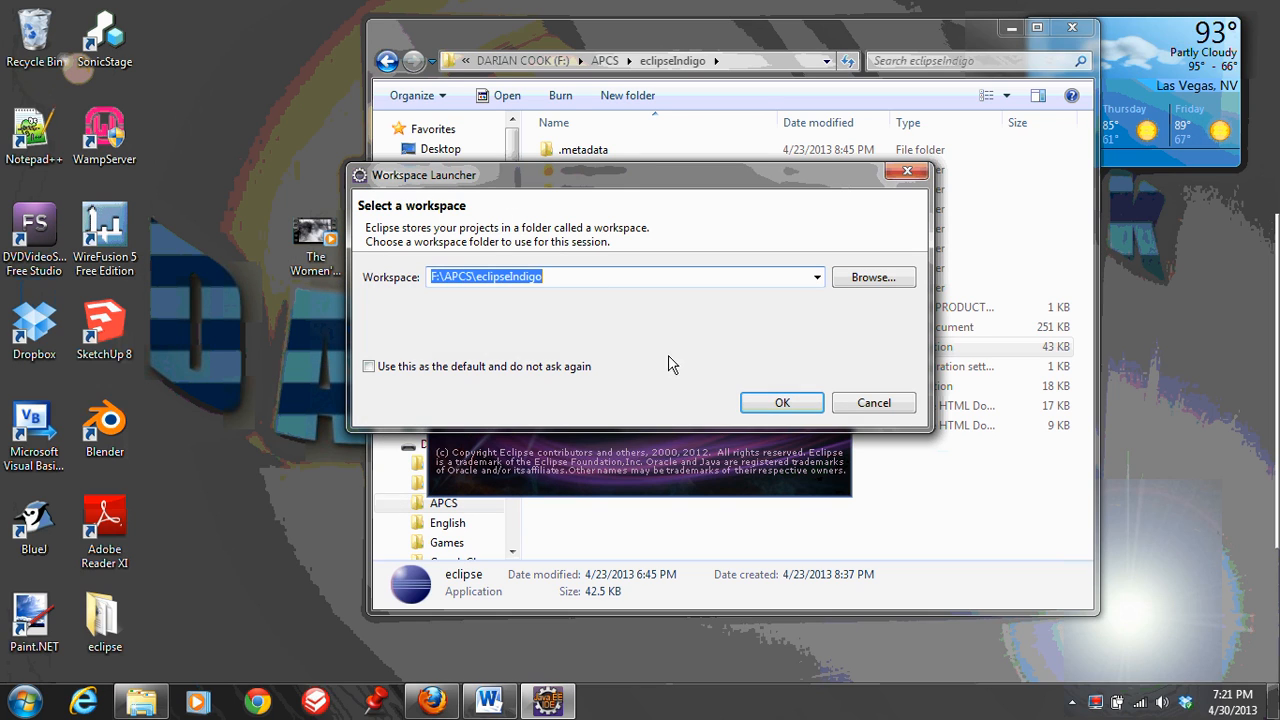
Choose the eclipseIndigo folder under APCS on drive F: as the workspace and open Eclipse with it
click(870, 280)
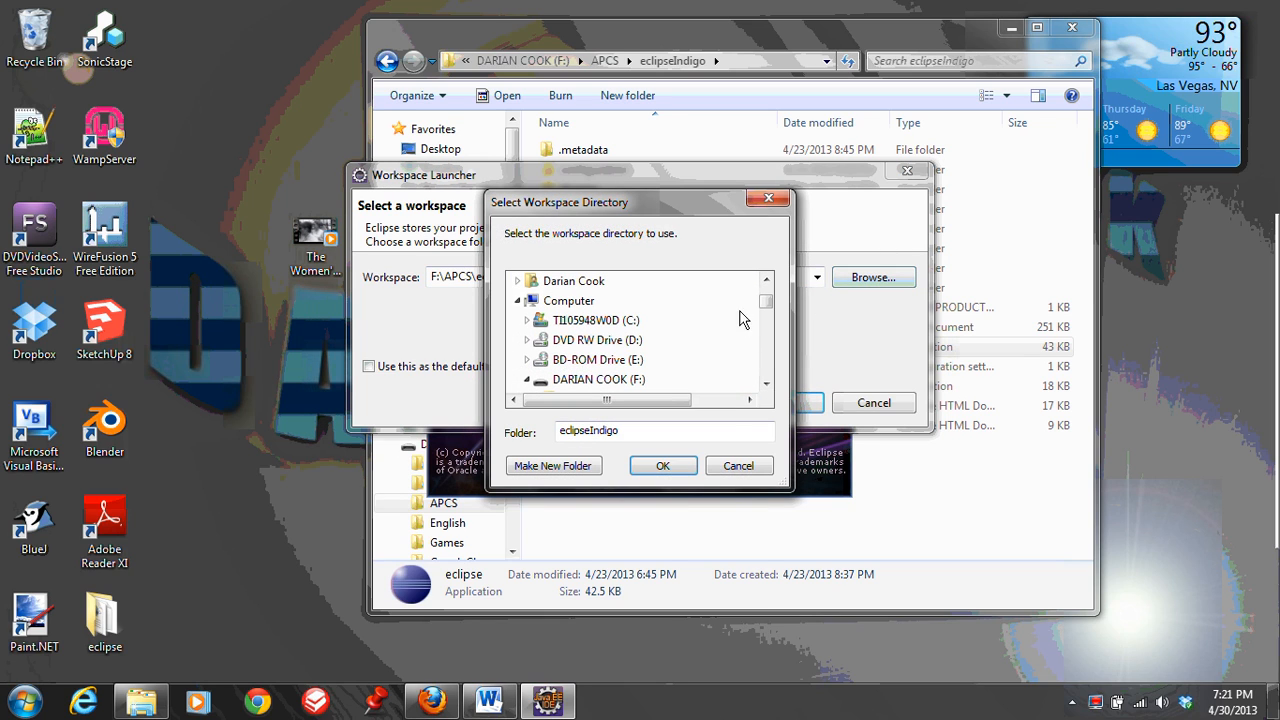
click(766, 385)
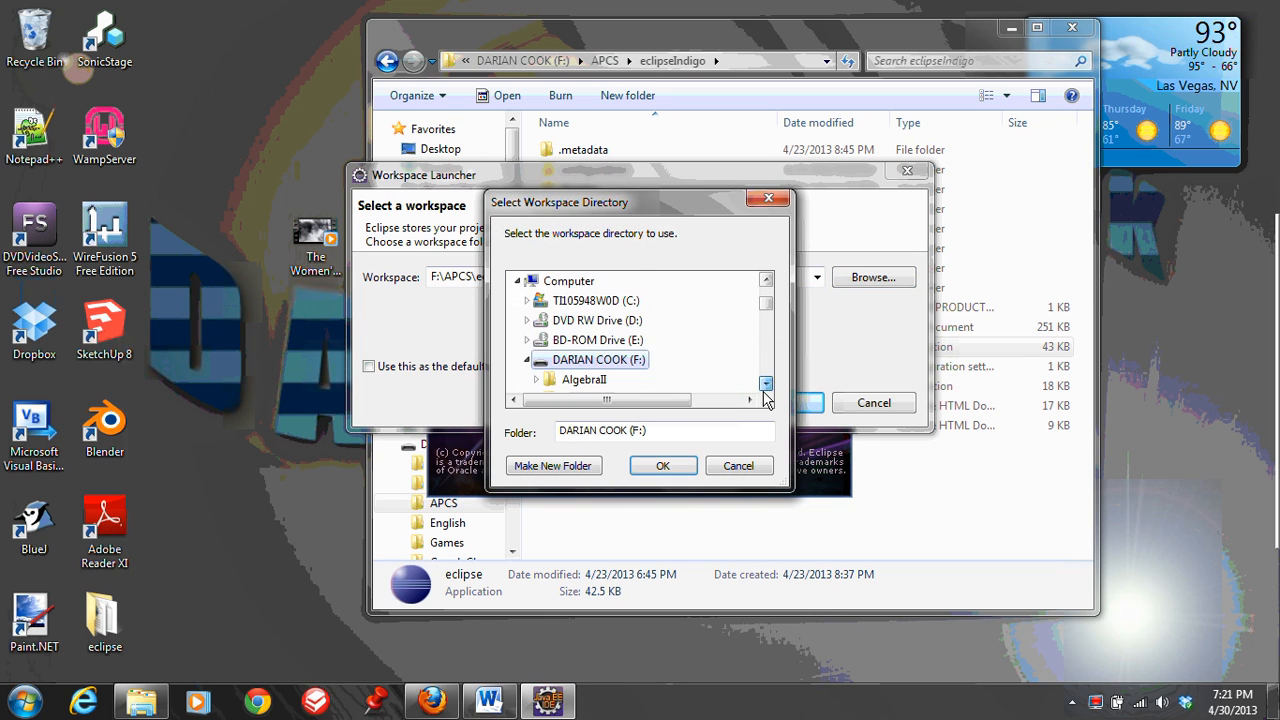
click(766, 385)
click(766, 388)
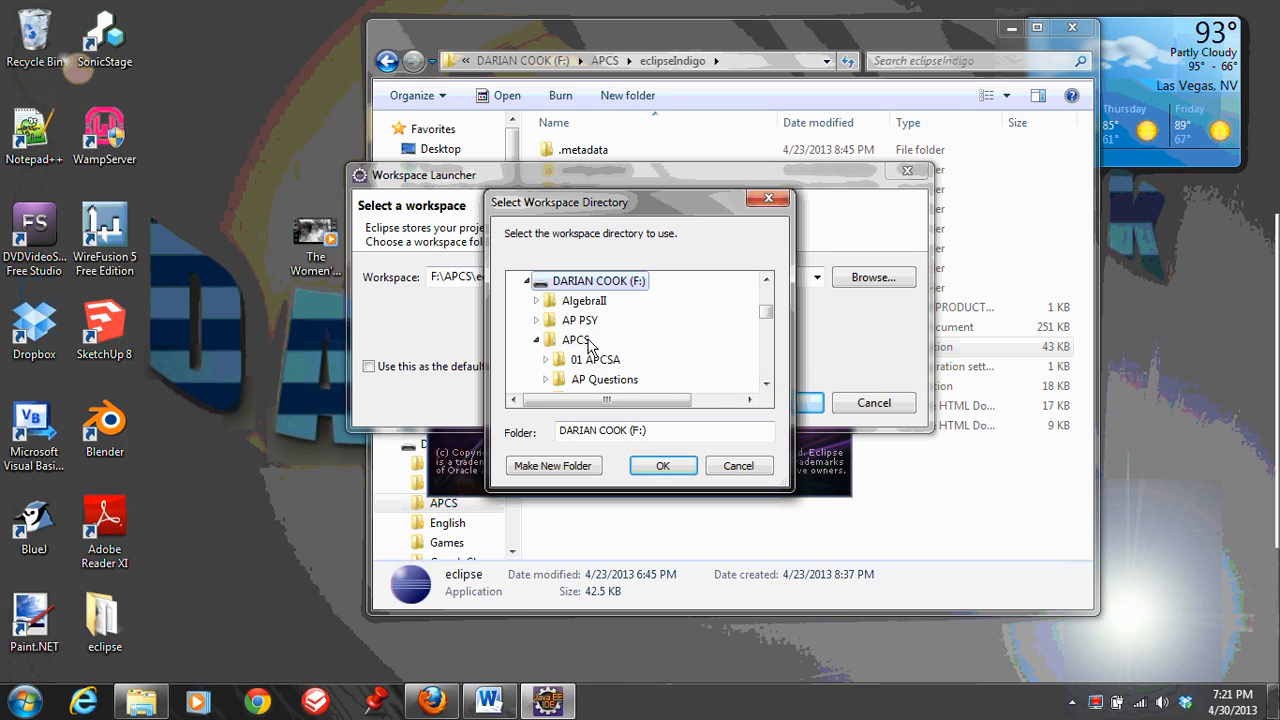
click(576, 340)
click(766, 387)
click(766, 387)
click(766, 387)
click(766, 387)
click(766, 387)
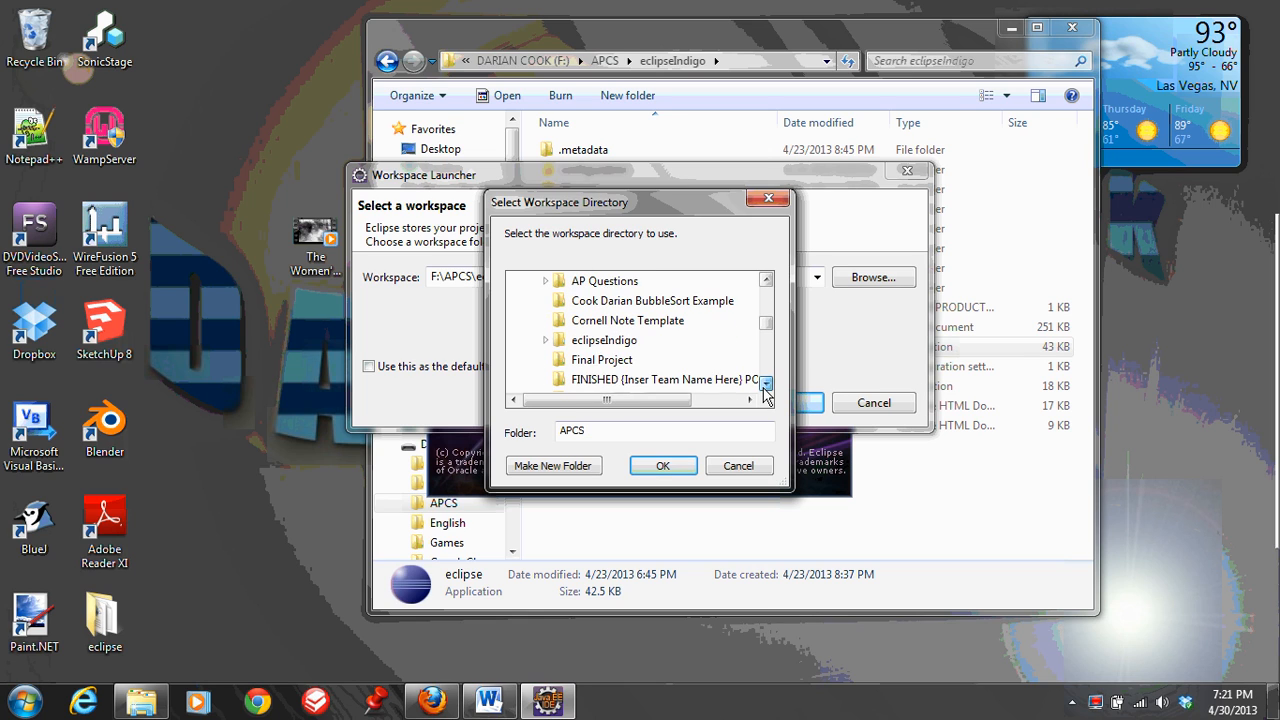
click(604, 340)
click(663, 465)
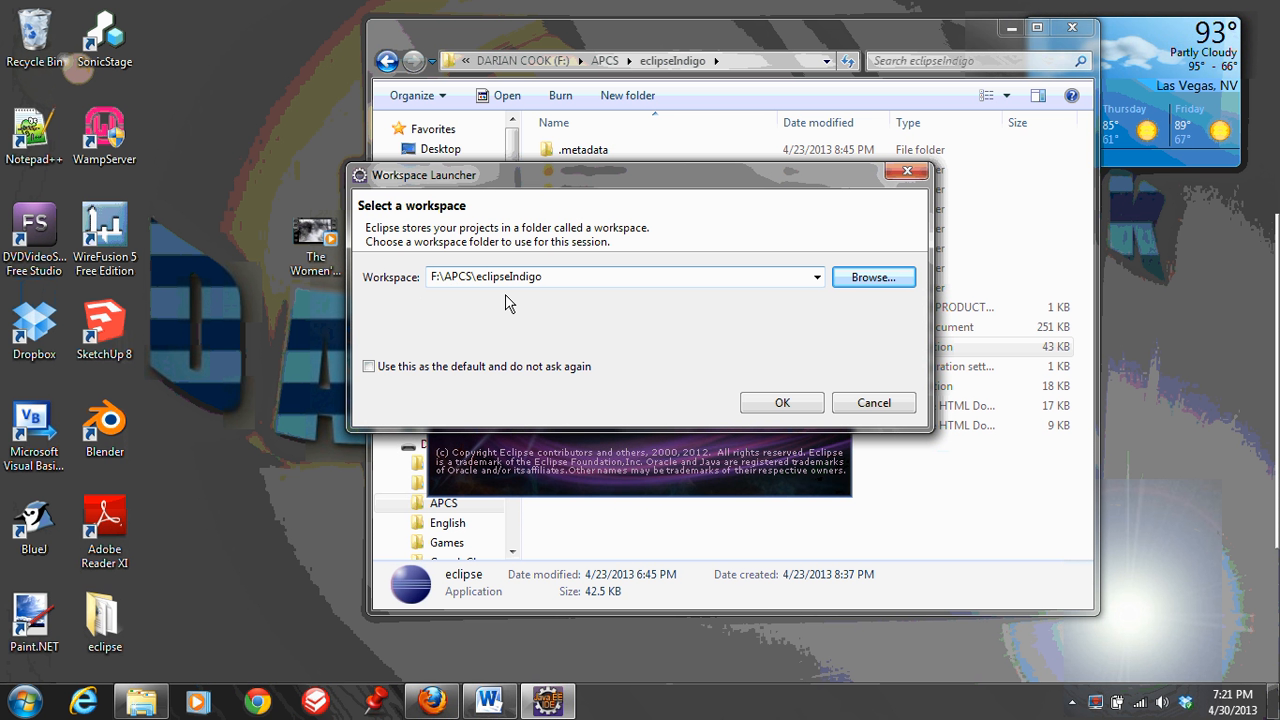
click(792, 404)
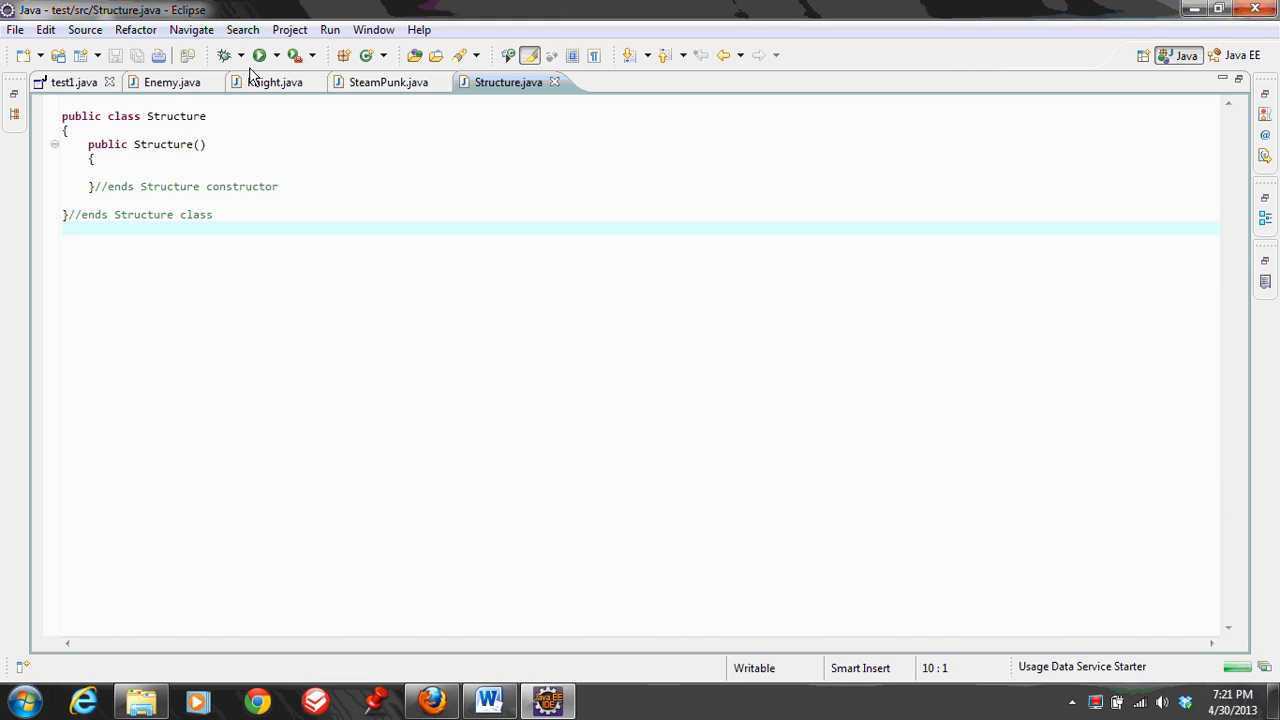
Look through the Enemy.java, Structure.java and test1.java source files
click(190, 82)
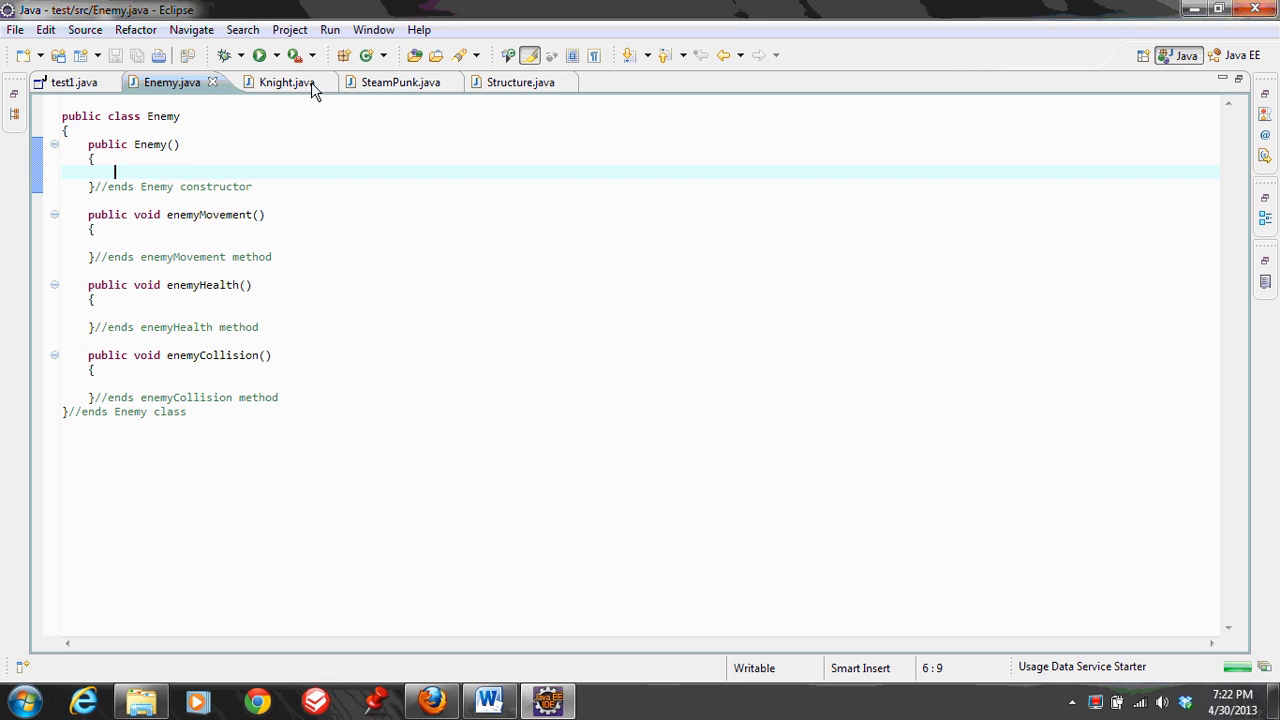
click(510, 83)
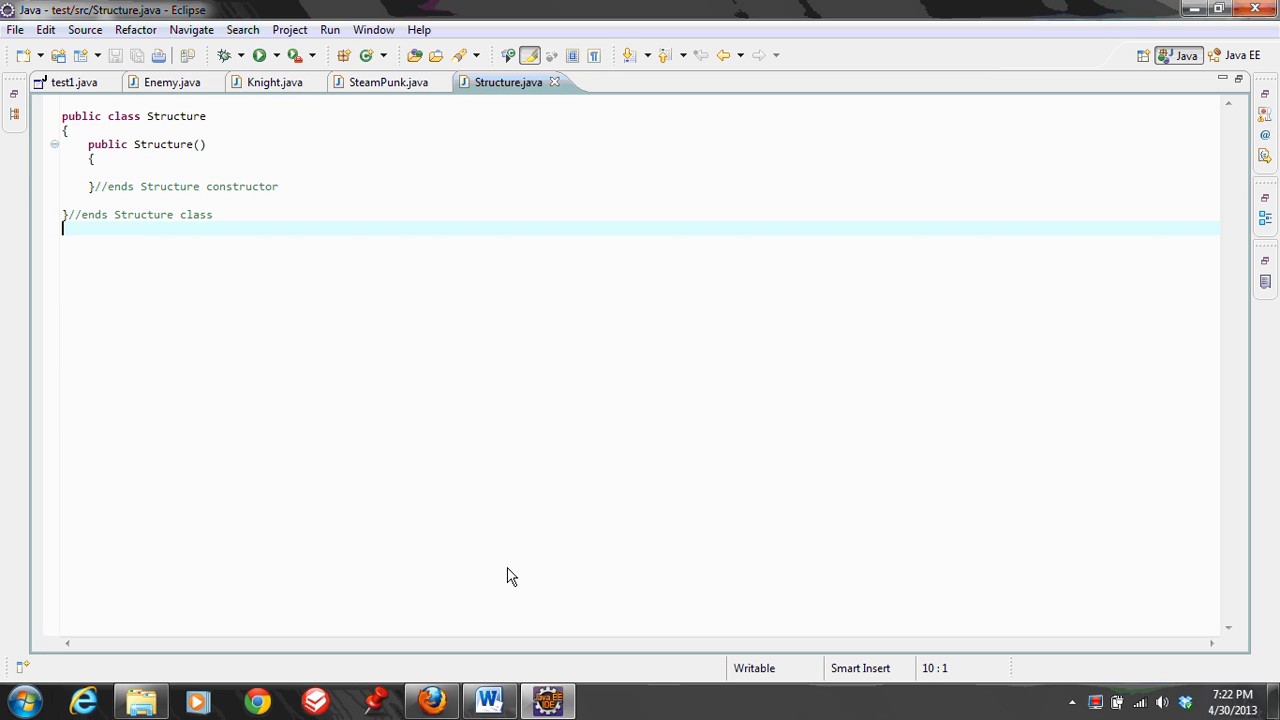
click(70, 83)
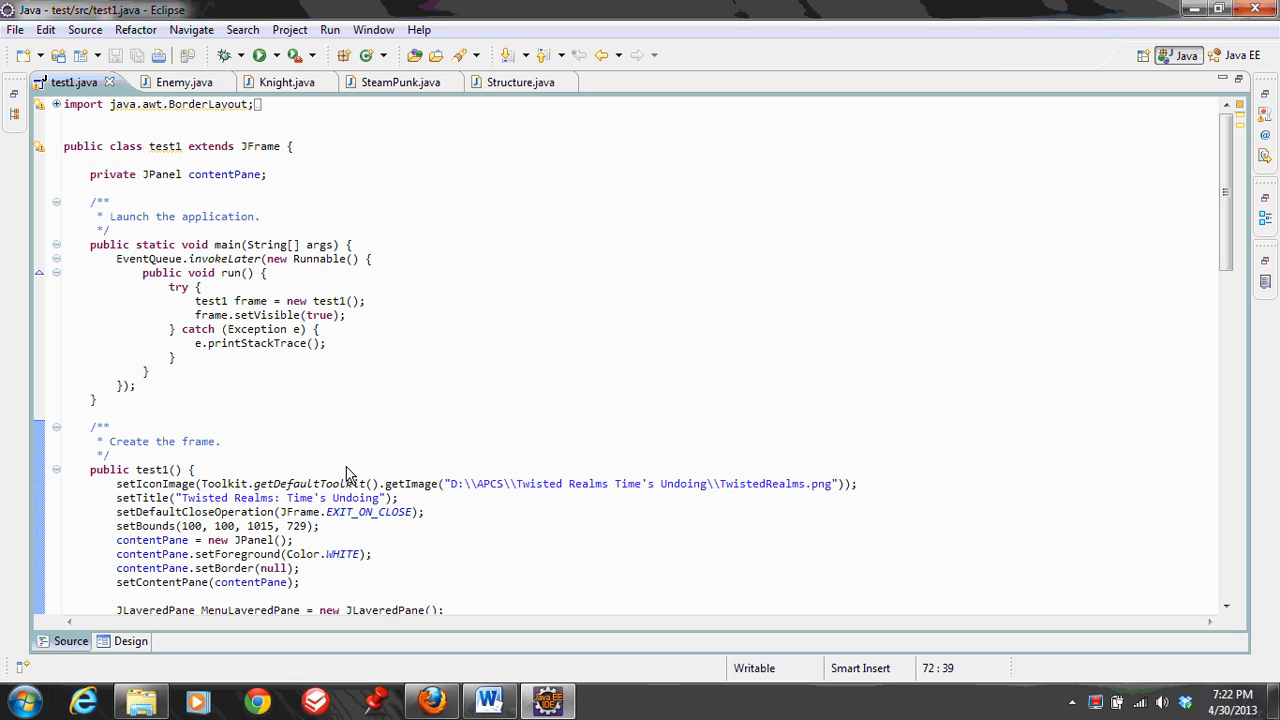
click(41, 56)
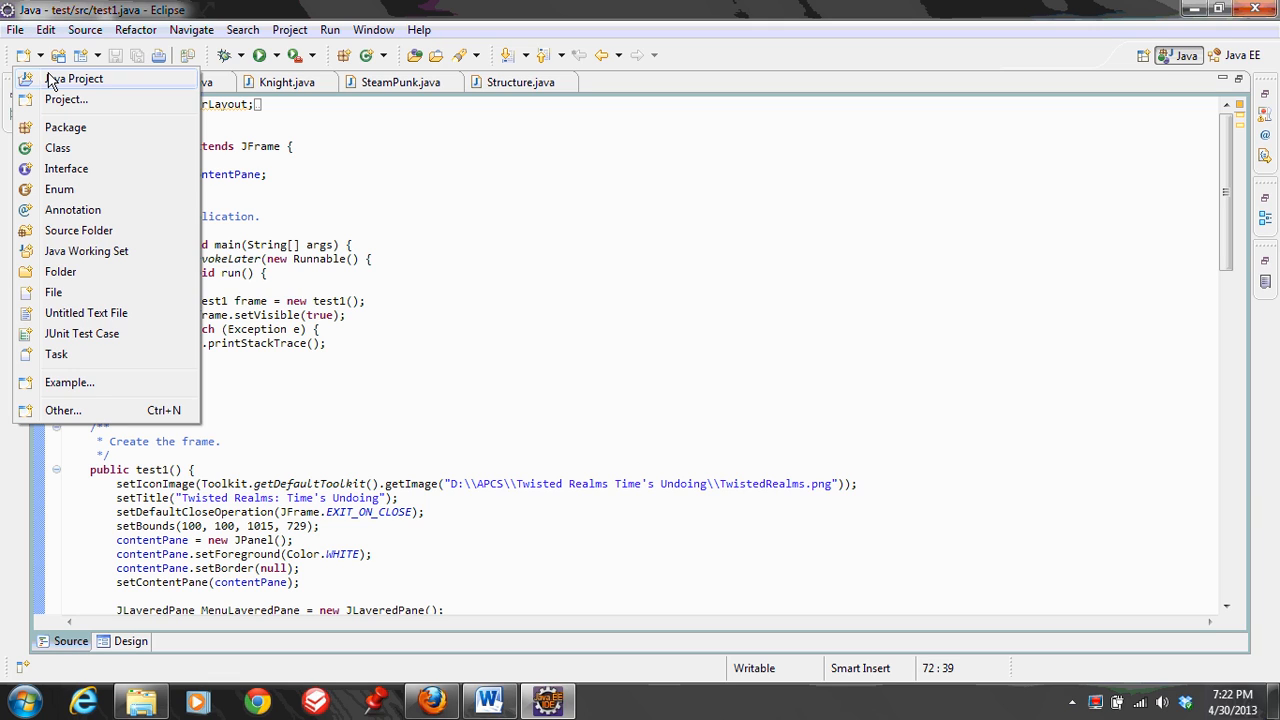
click(363, 190)
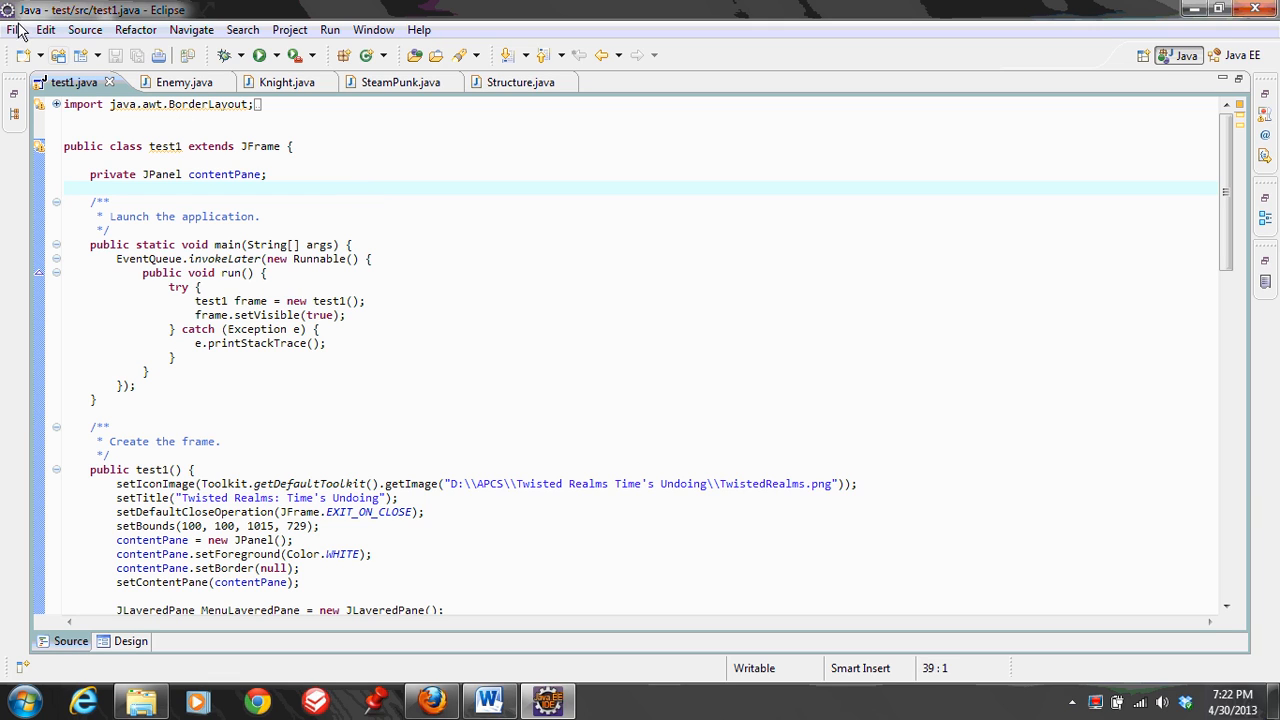
click(40, 56)
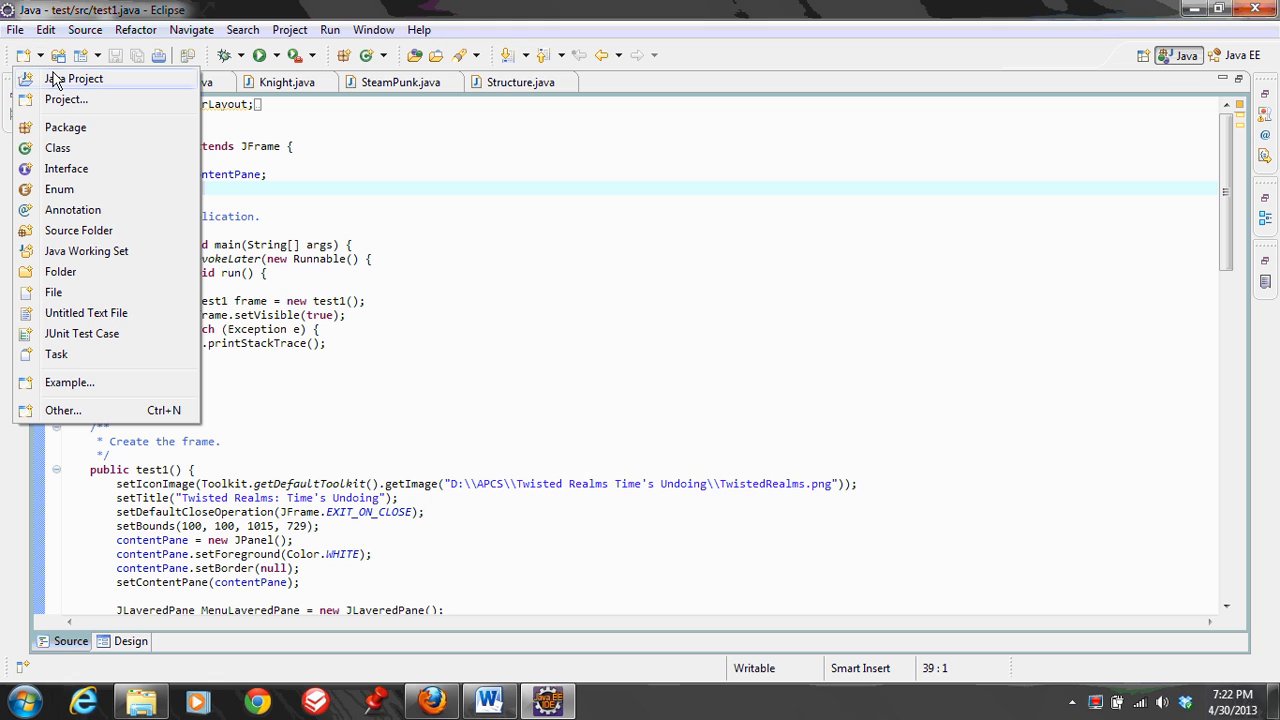
click(314, 300)
click(433, 700)
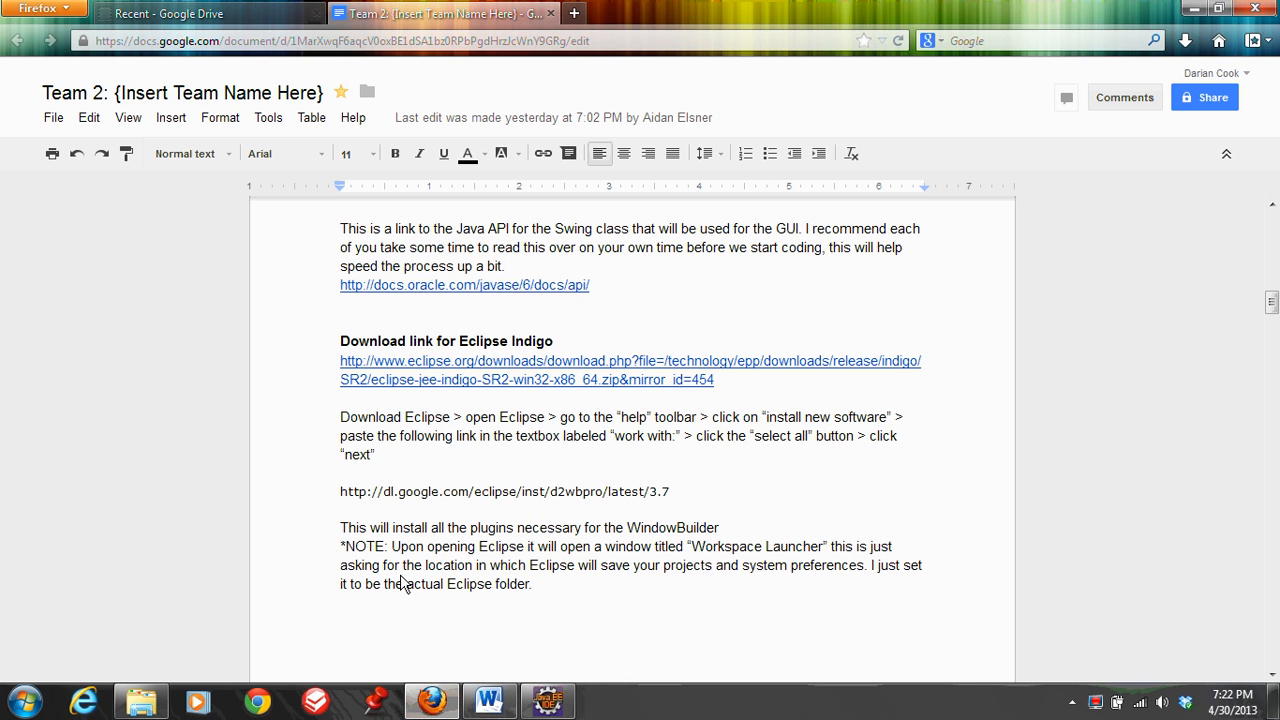
click(434, 702)
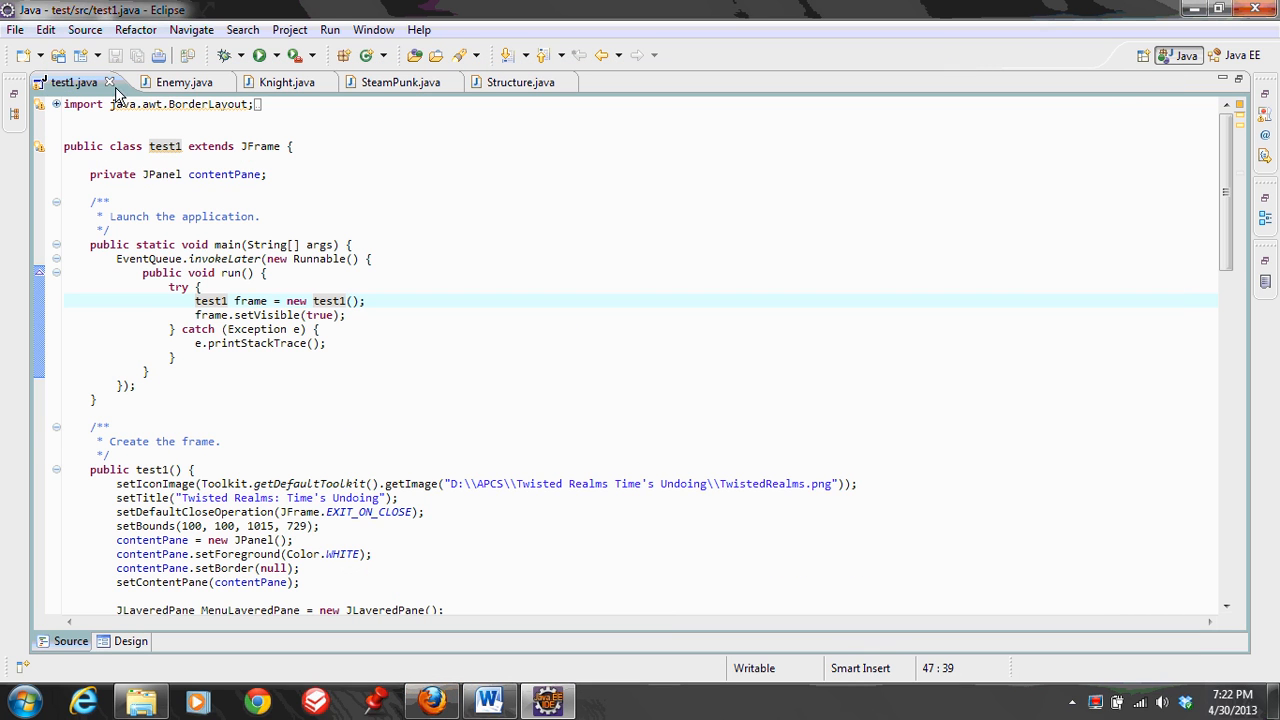
click(41, 56)
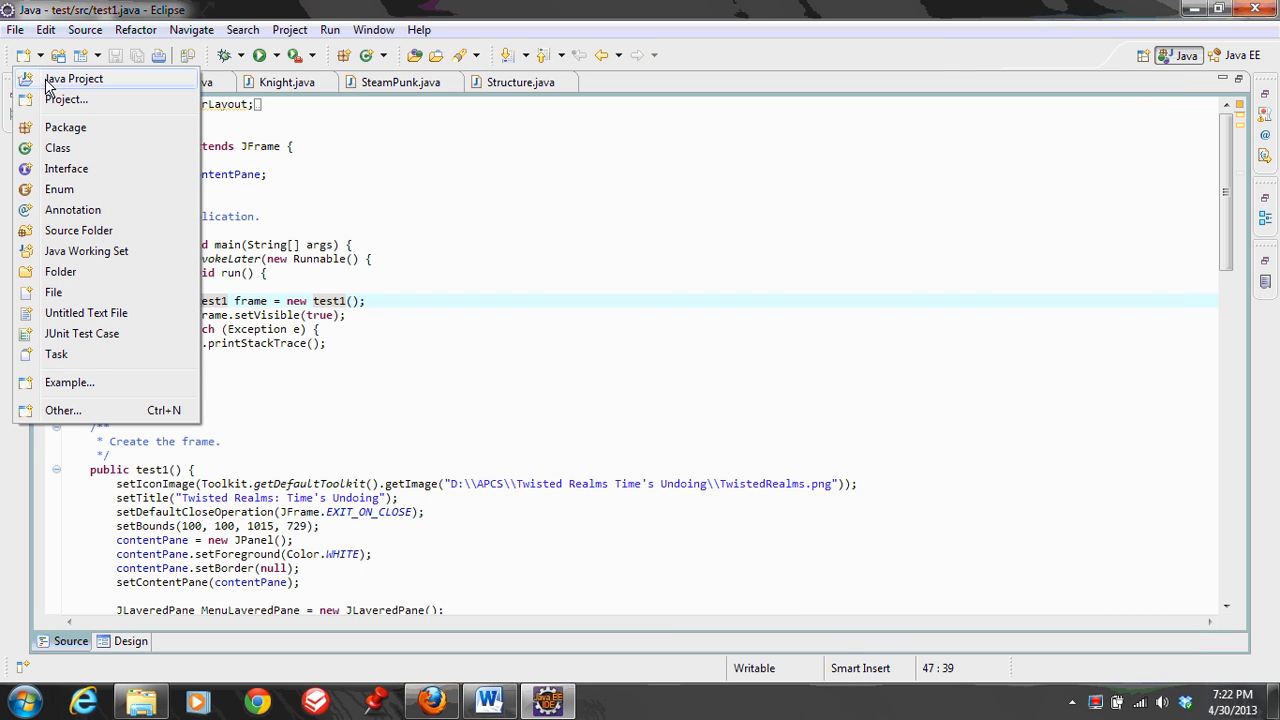
click(575, 190)
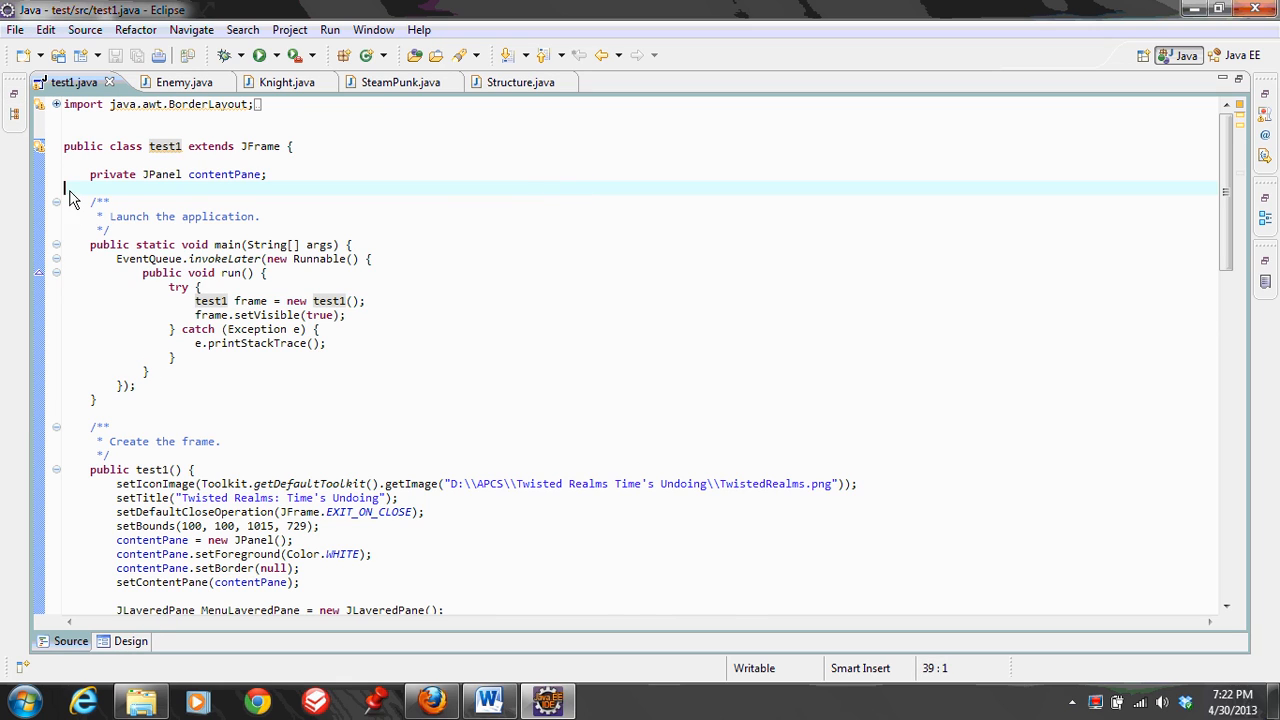
Switch test1.java from source code to its visual Design view
click(131, 641)
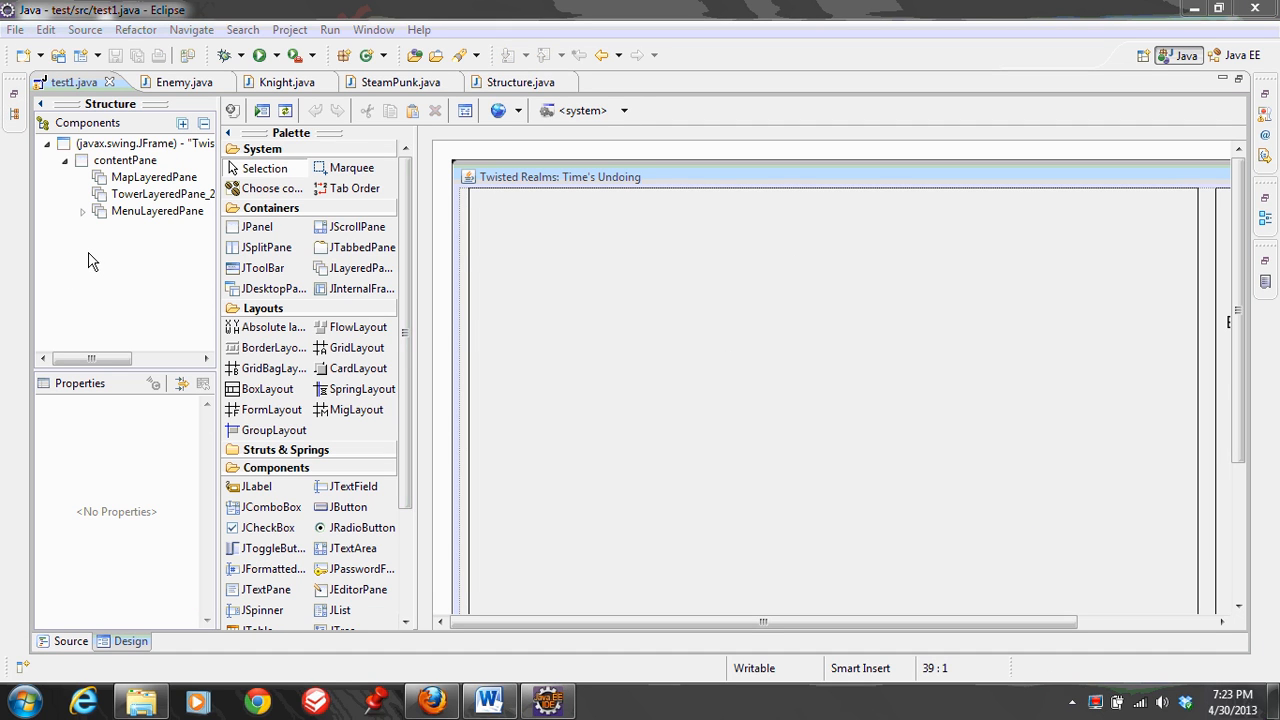
click(41, 56)
click(58, 80)
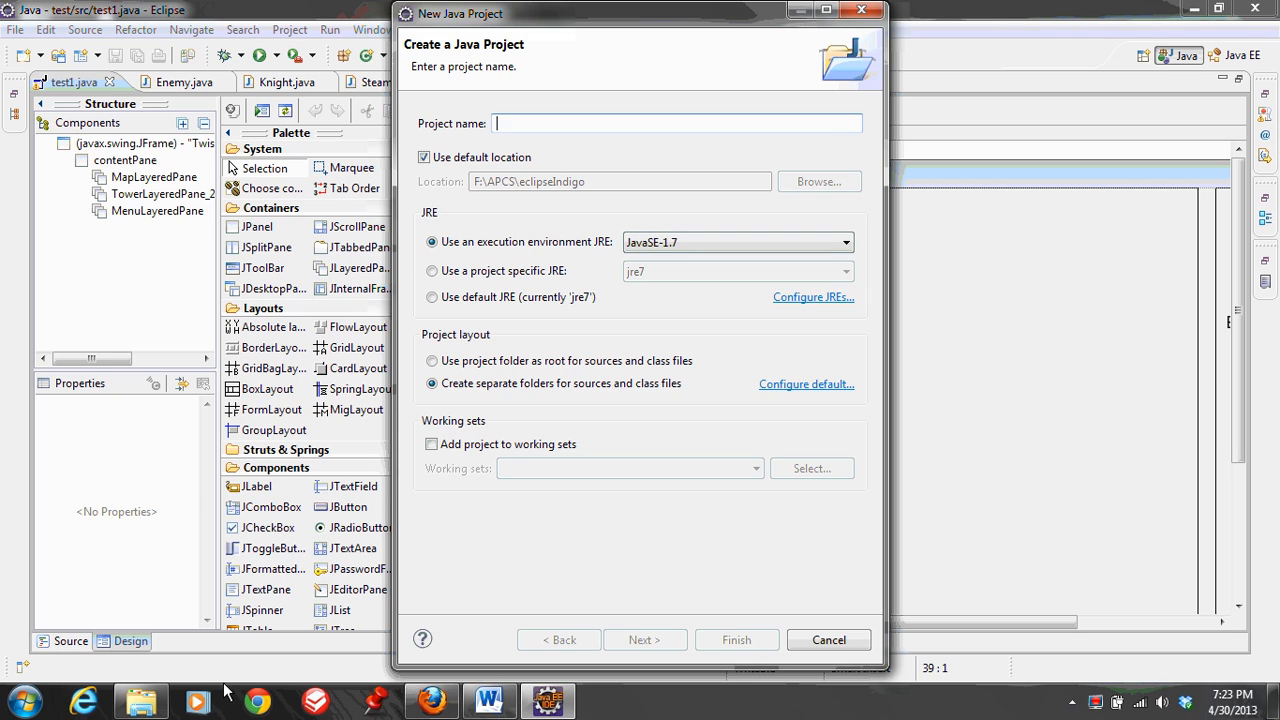
click(858, 13)
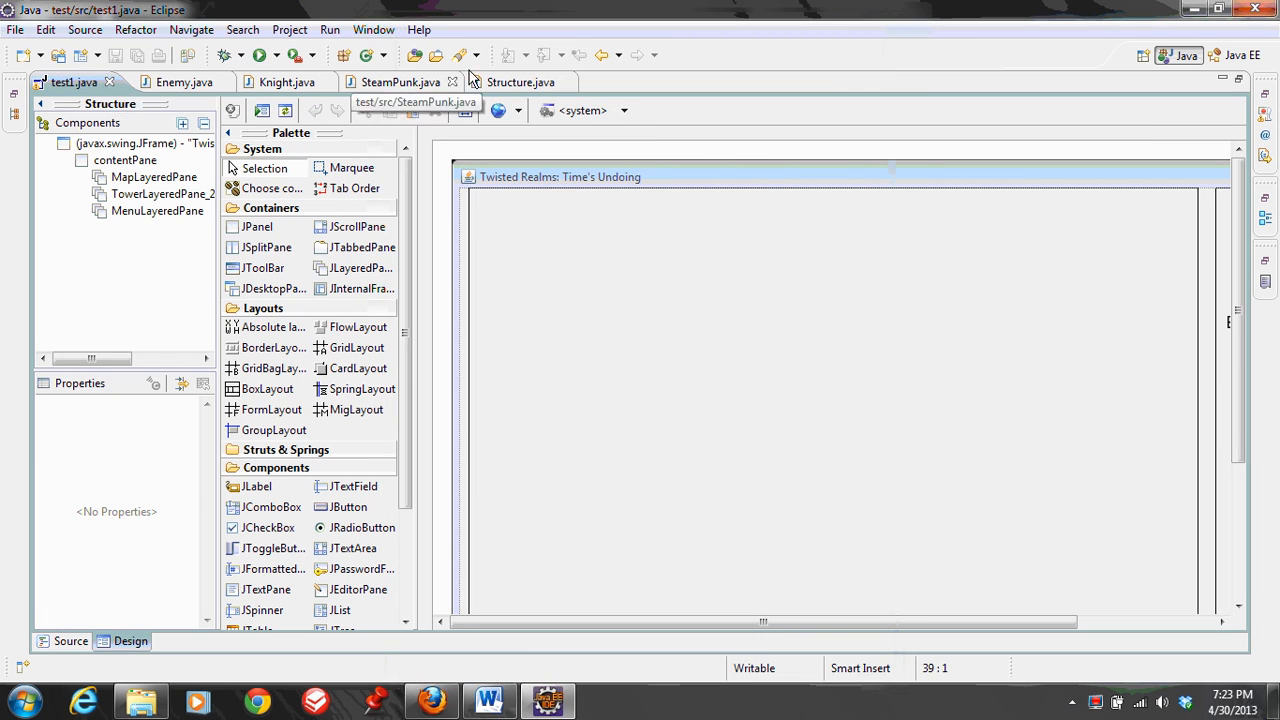
click(44, 60)
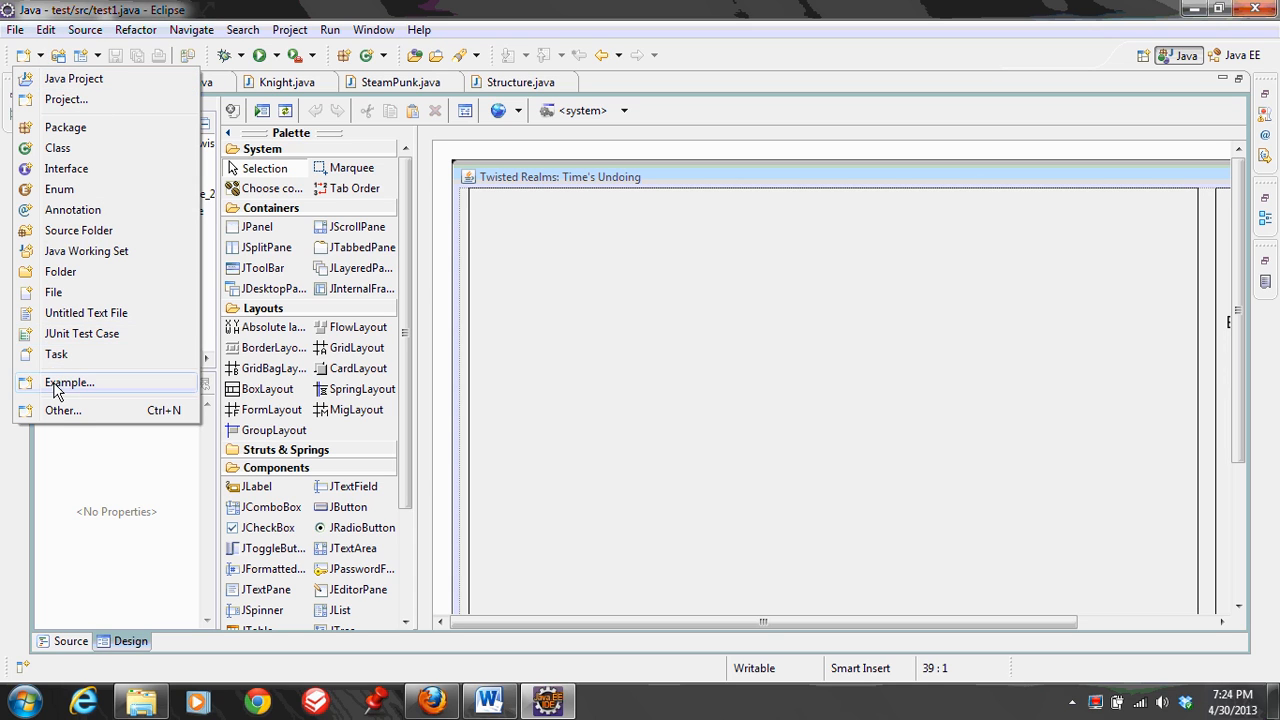
click(62, 411)
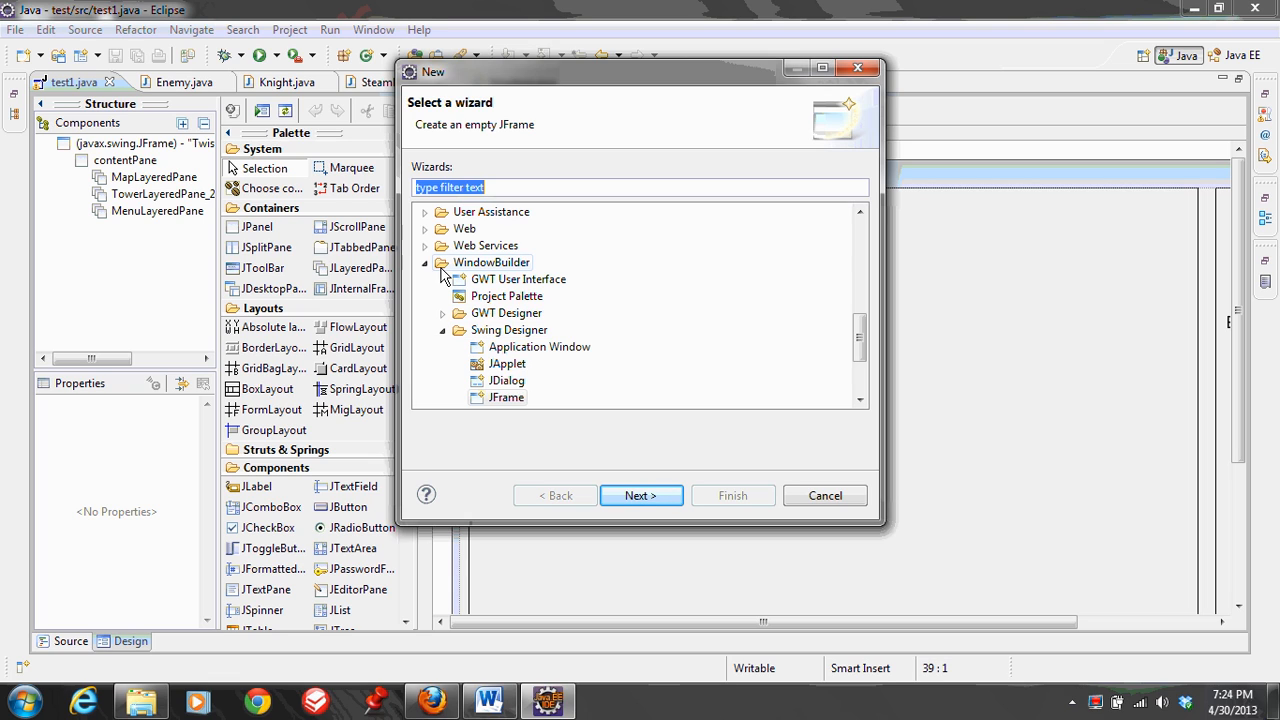
click(866, 497)
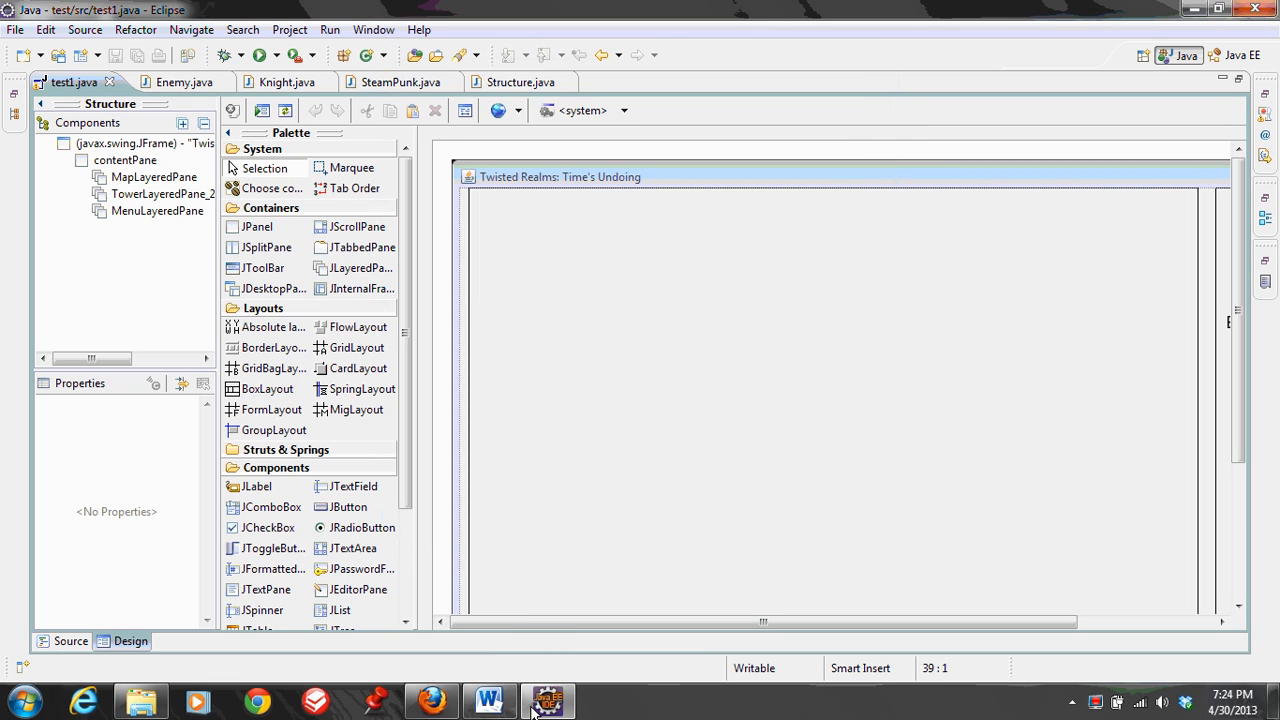
Return to Eclipse from the Google document and open the Install New Software dialog
click(575, 511)
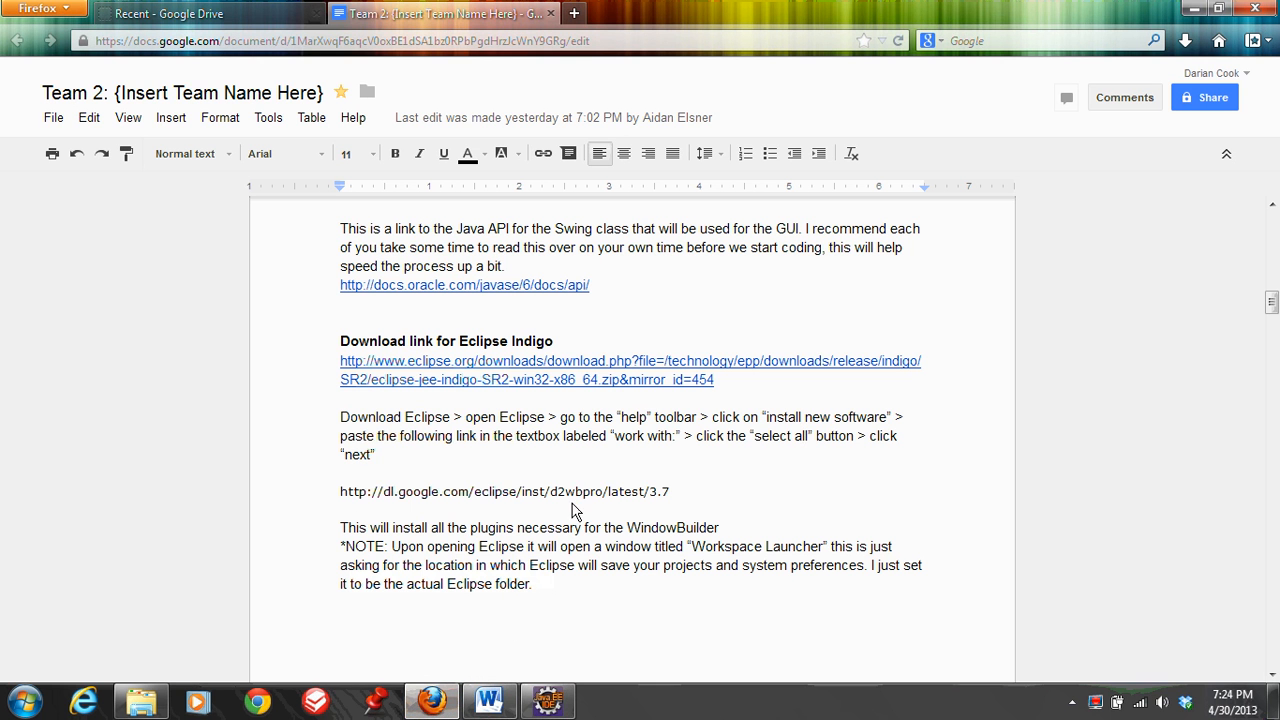
click(547, 700)
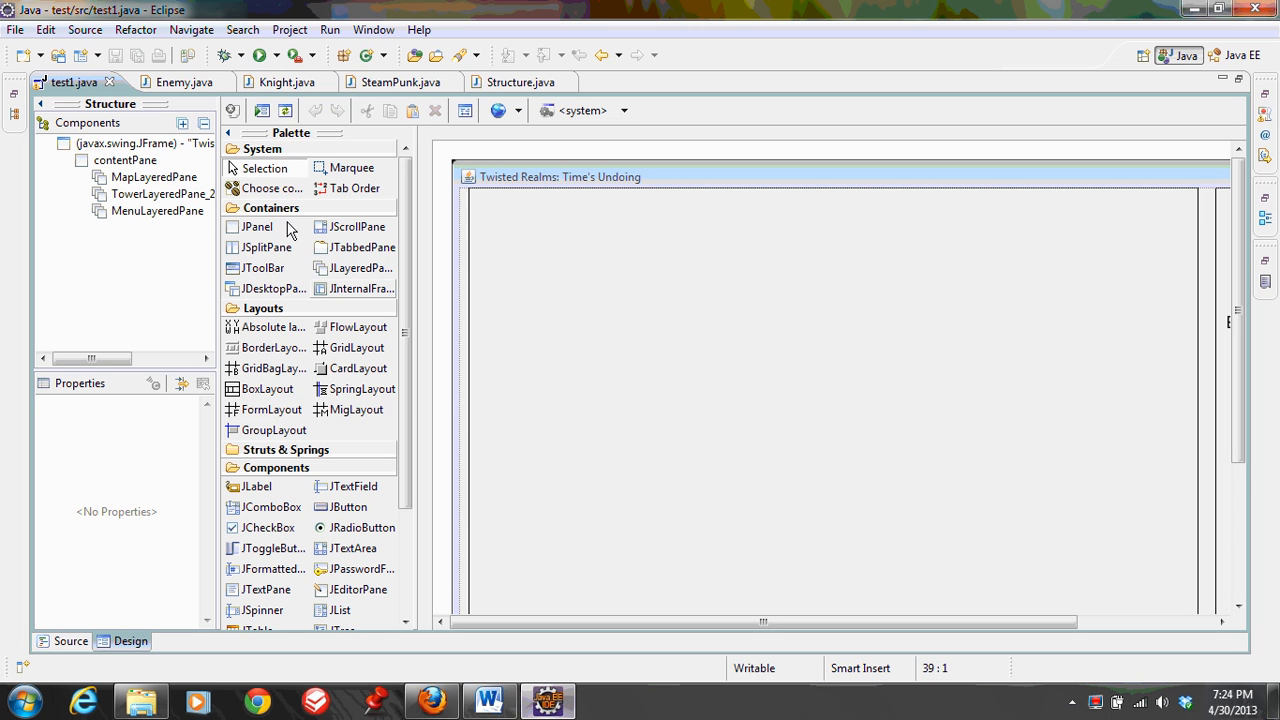
click(356, 28)
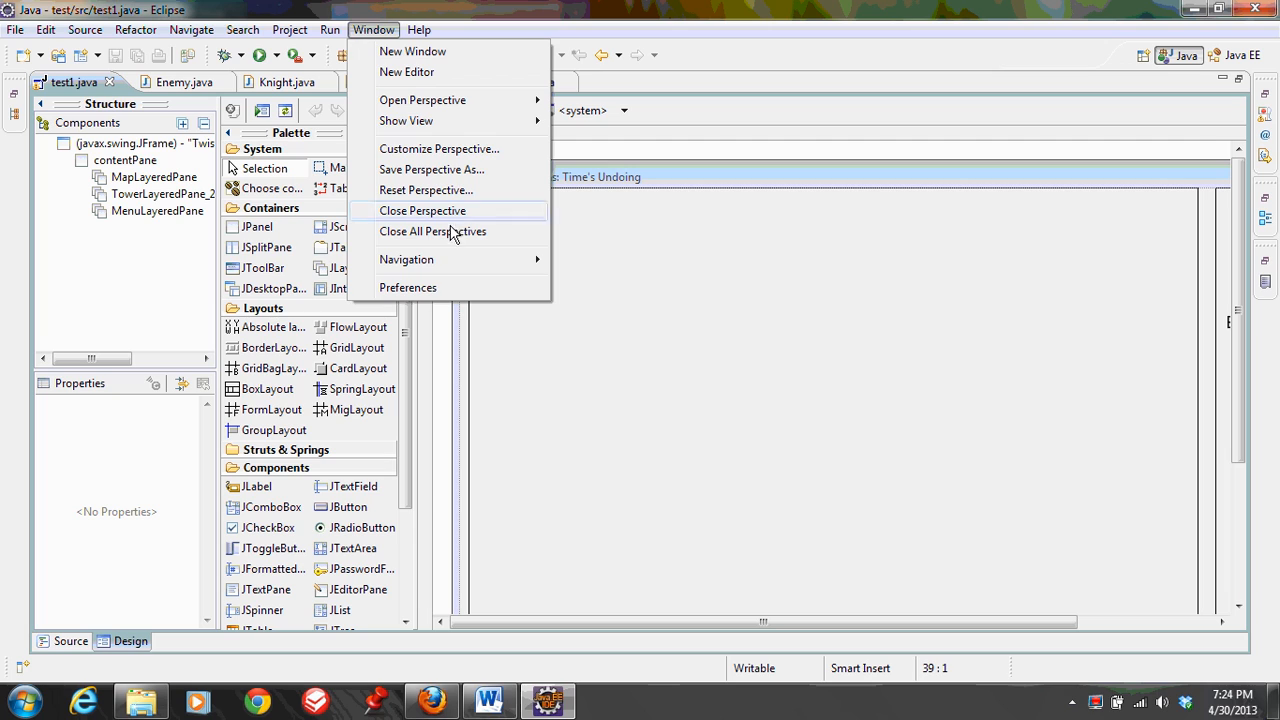
click(418, 30)
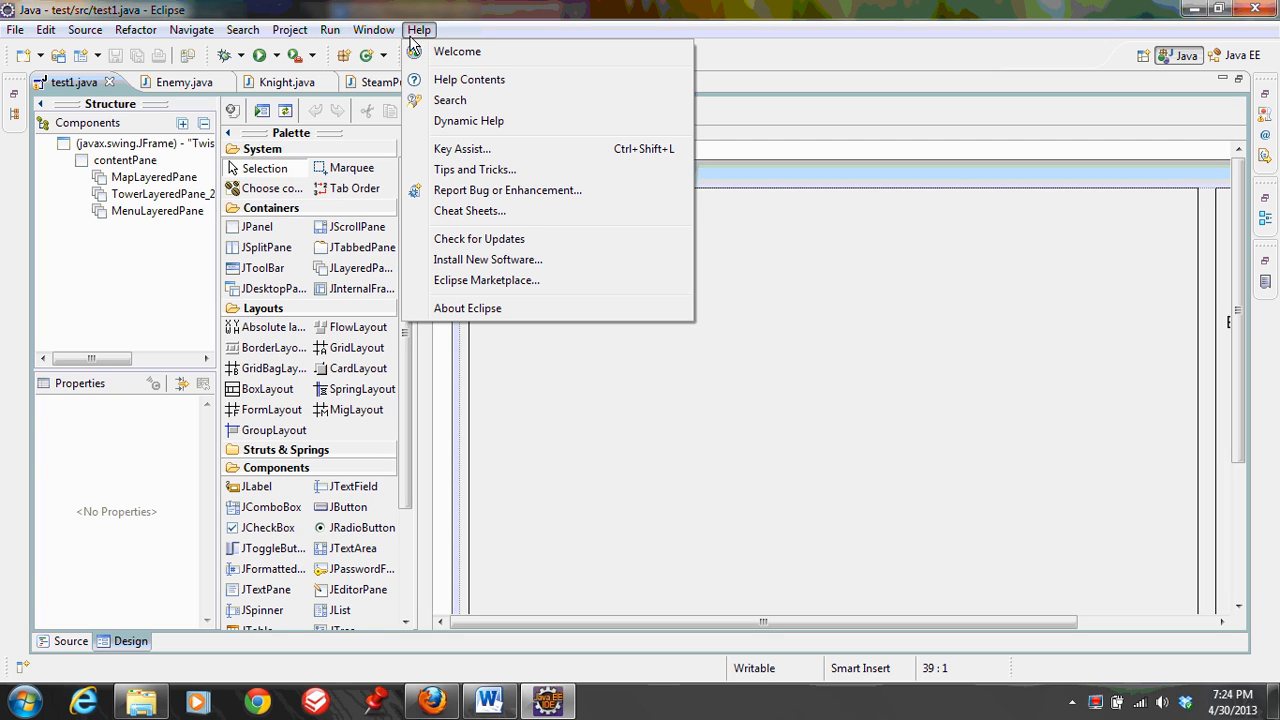
click(480, 259)
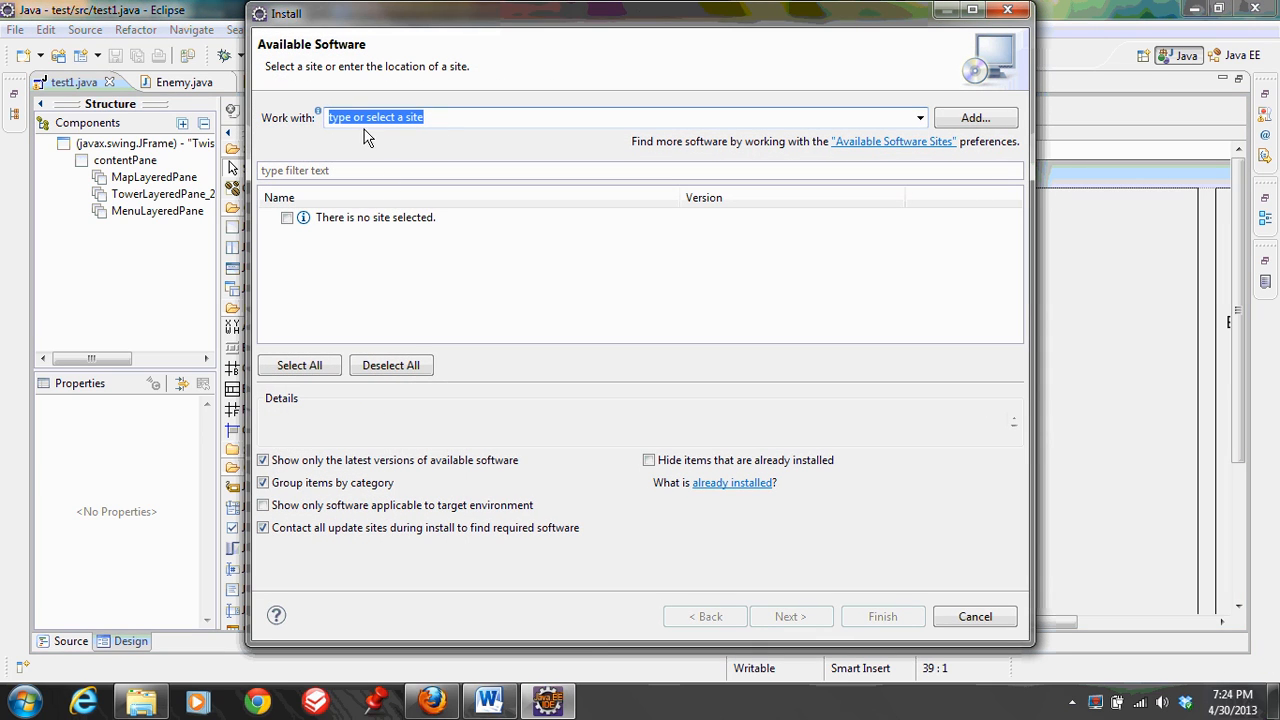
click(436, 700)
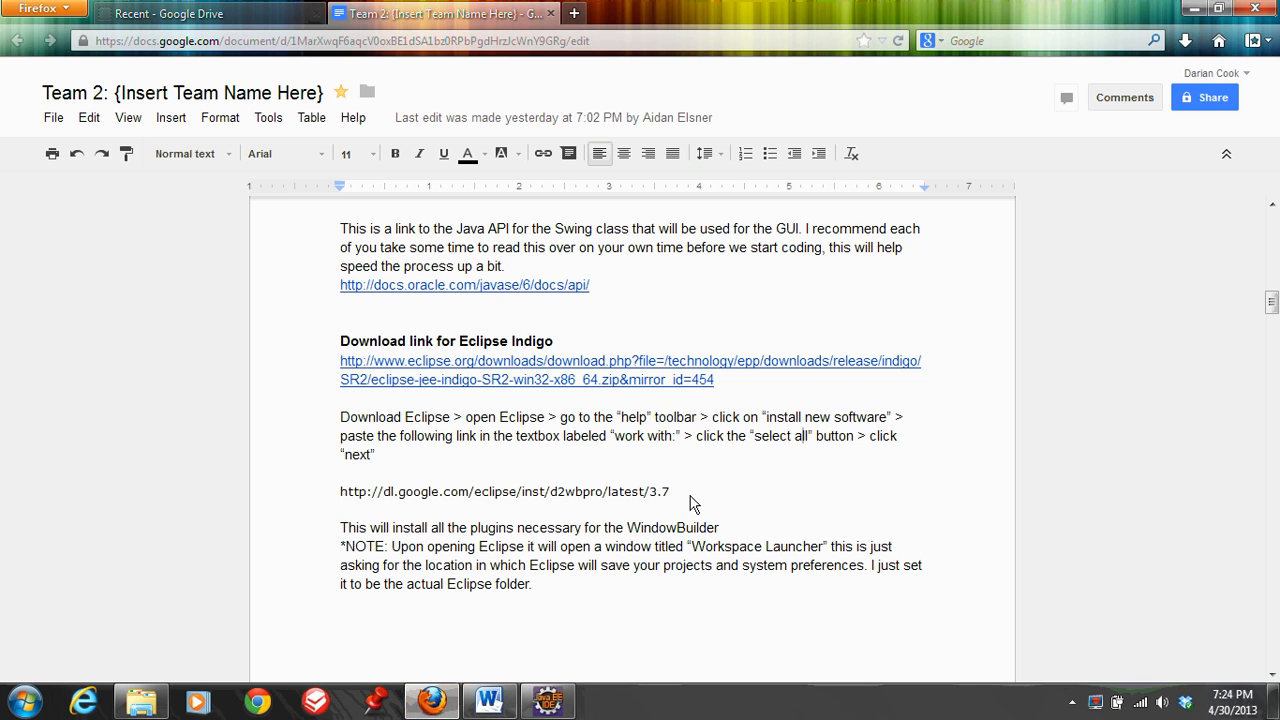
drag(695, 497, 341, 500)
key(ctrl+c)
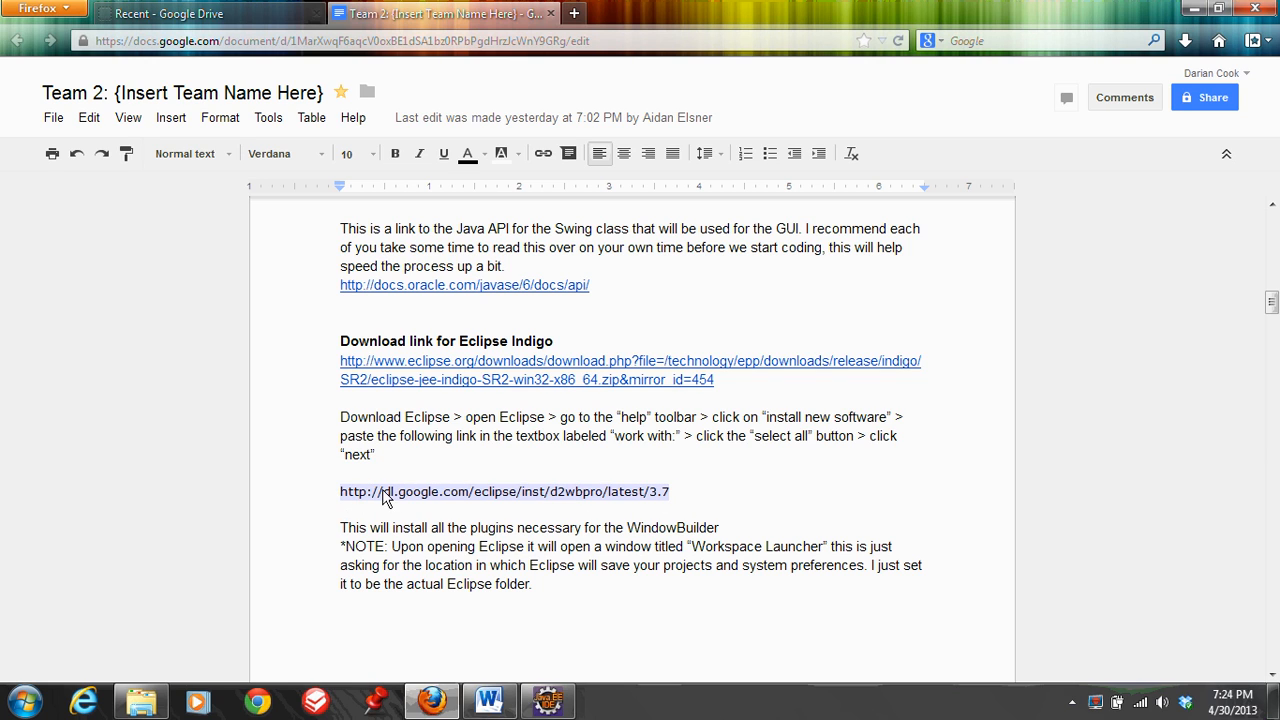
click(548, 702)
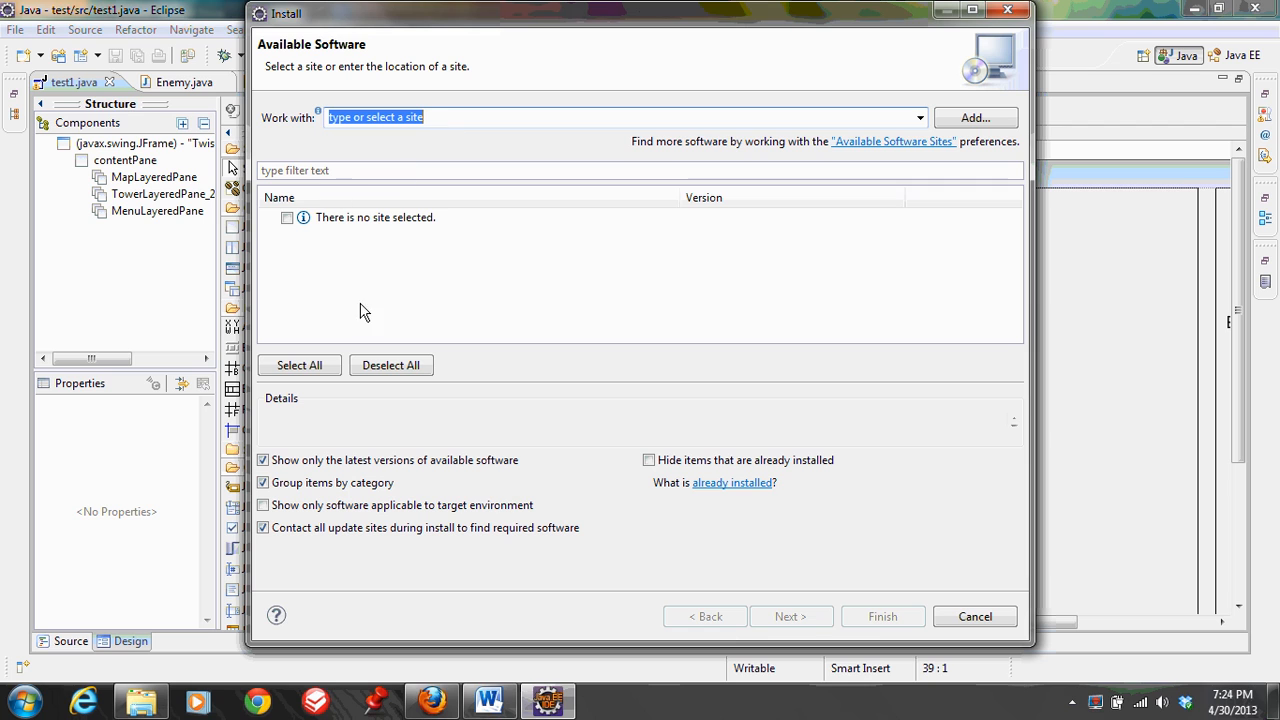
click(432, 702)
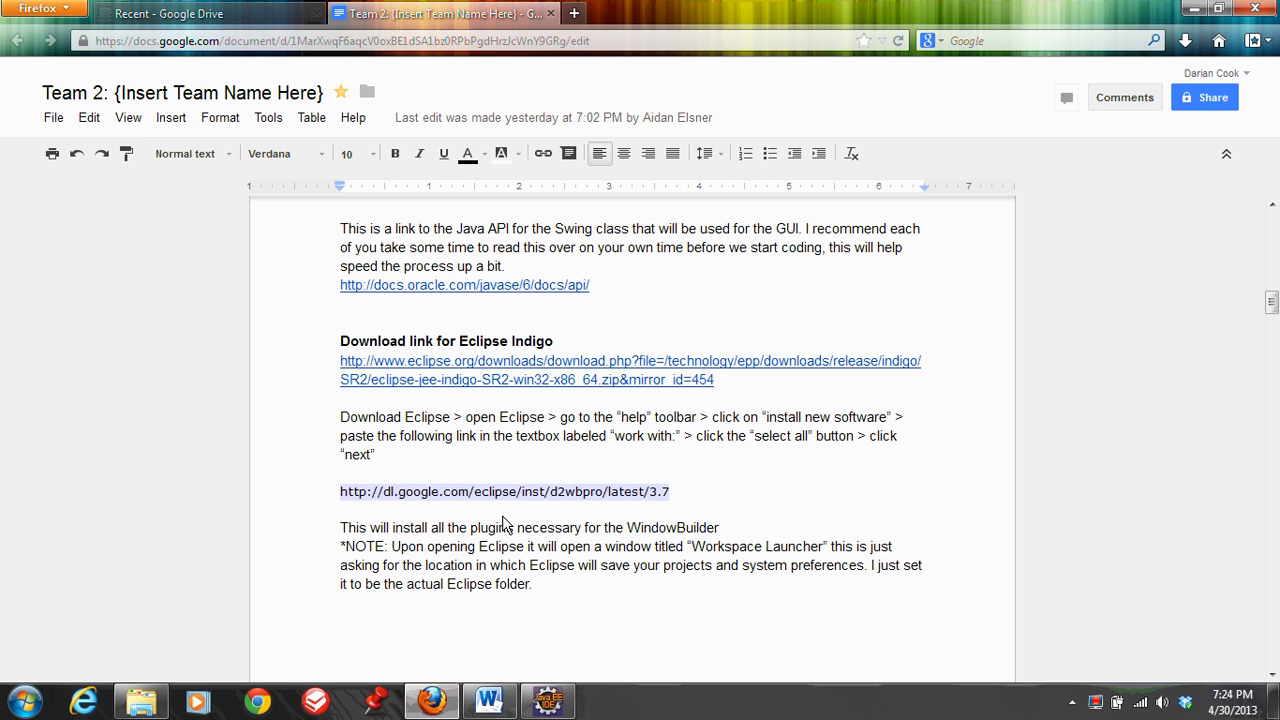
click(548, 702)
key(ctrl+v)
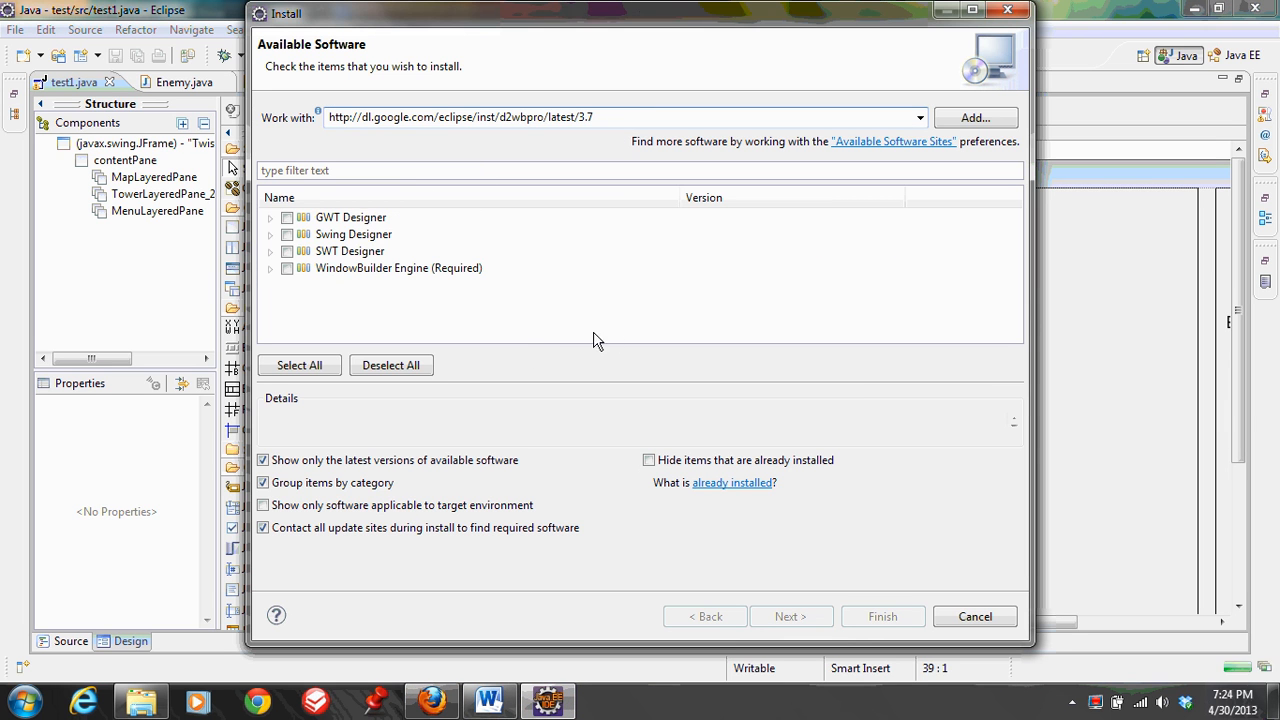
click(311, 371)
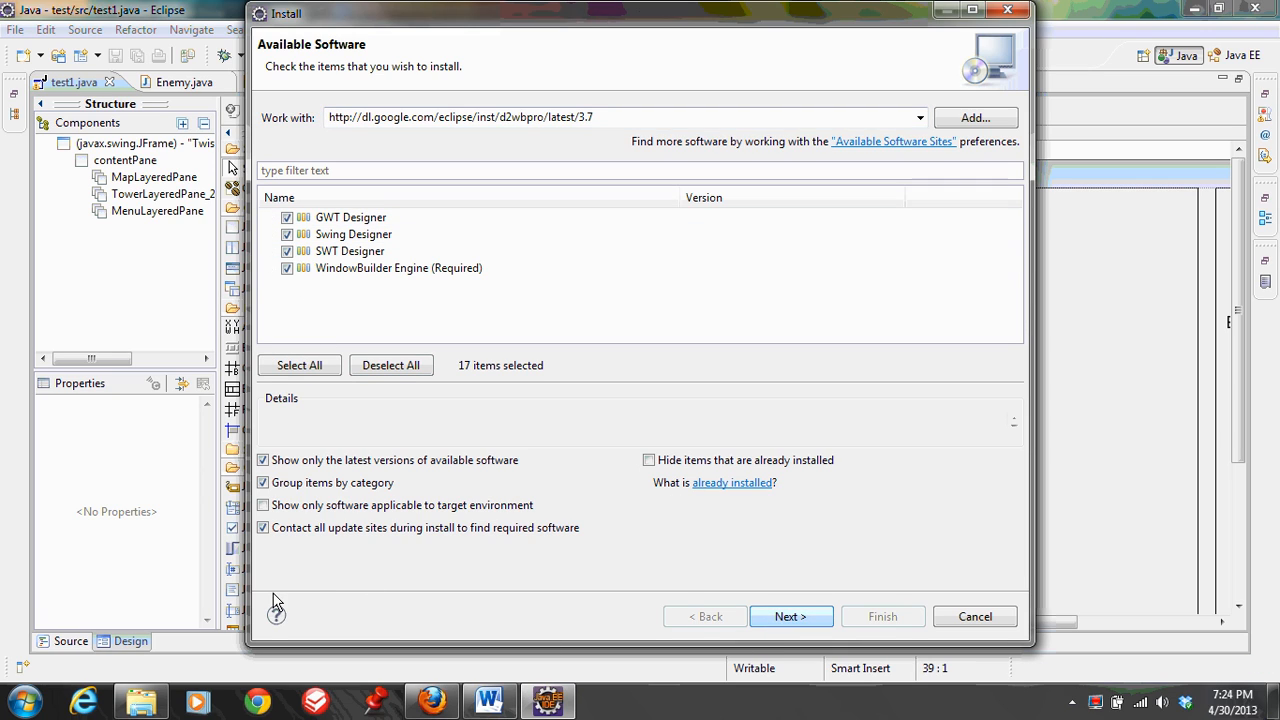
click(968, 617)
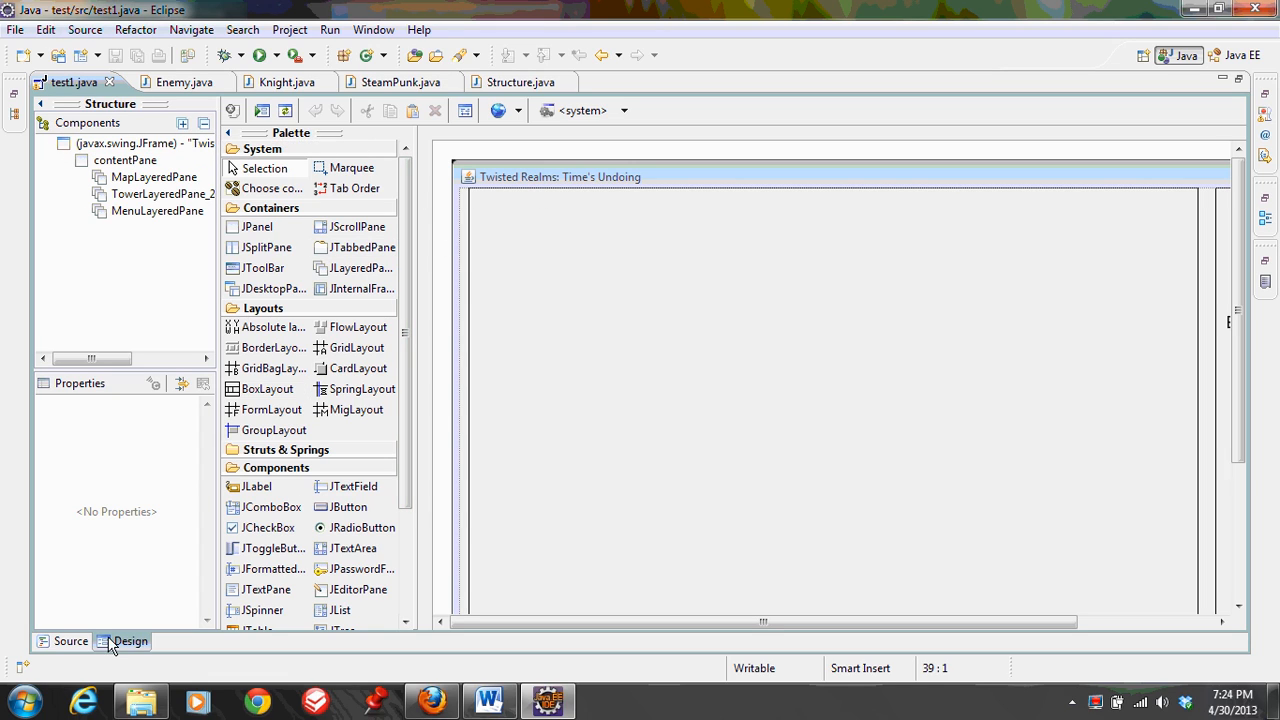
Browse the new-item wizards for the WindowBuilder Swing Designer types such as JFrame, and close the wizard without creating anything
click(39, 55)
click(60, 410)
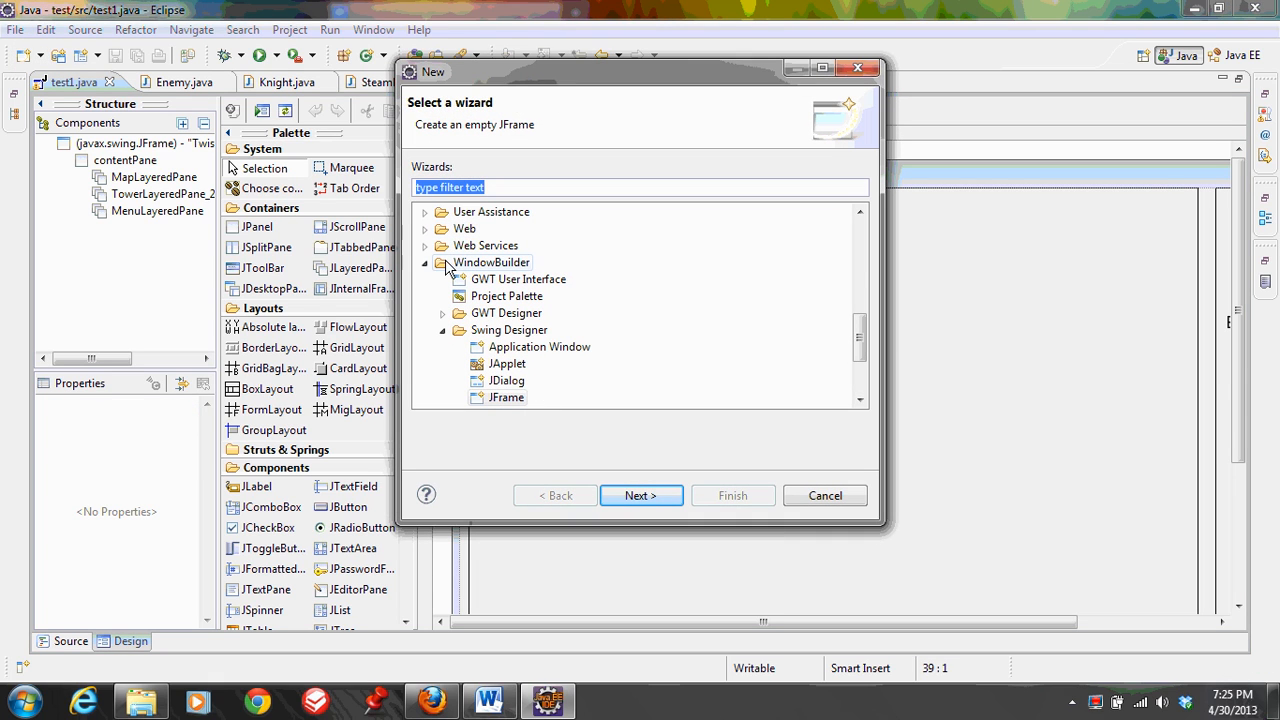
drag(866, 341, 850, 240)
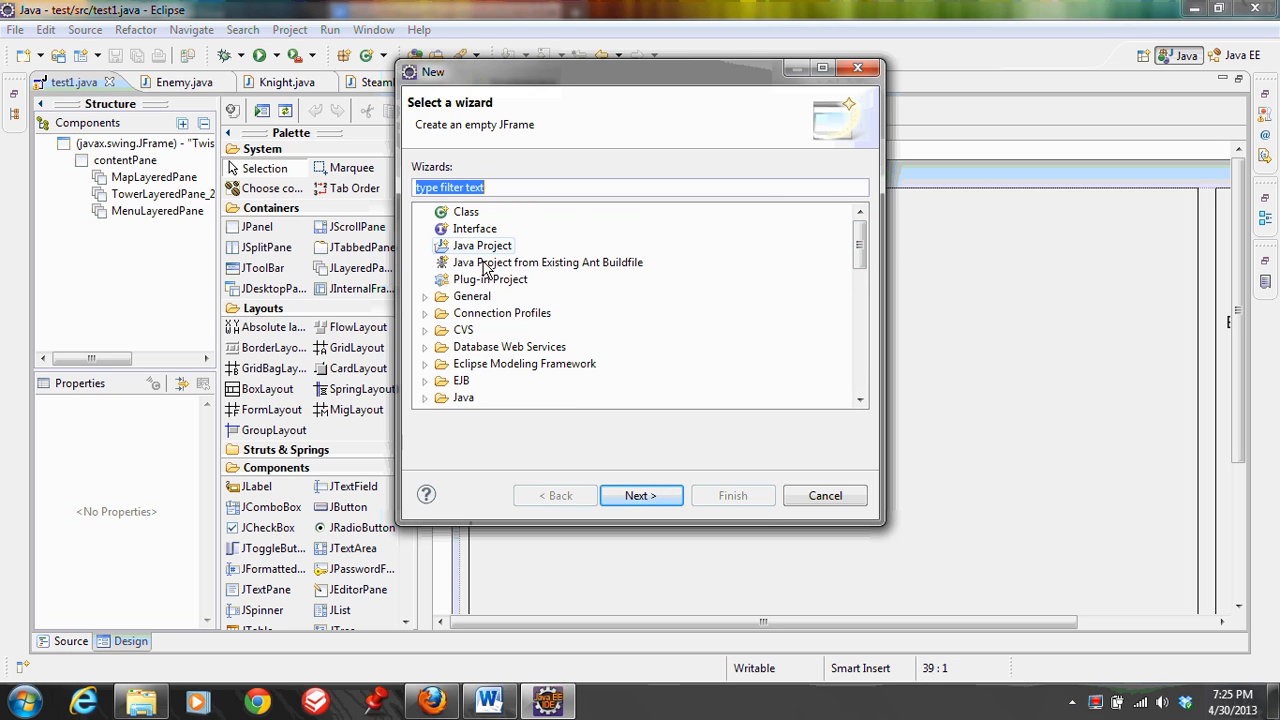
drag(859, 253, 858, 376)
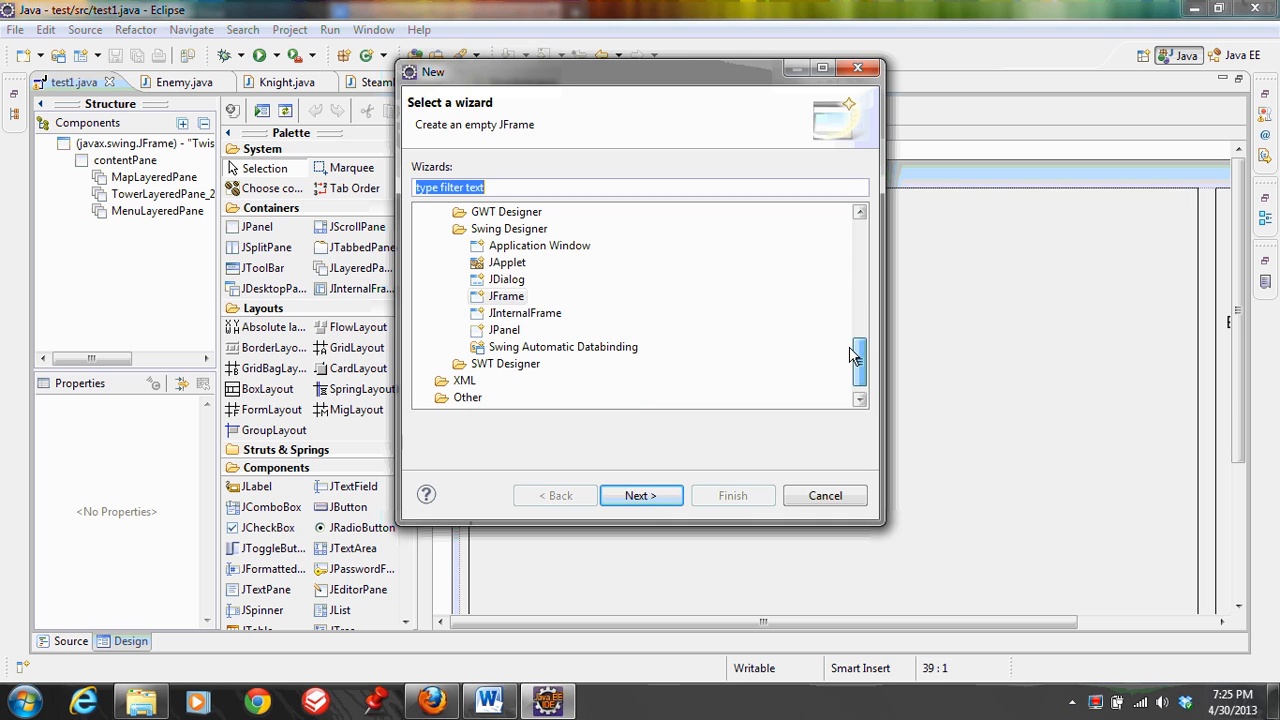
scroll(845, 325, up, 4)
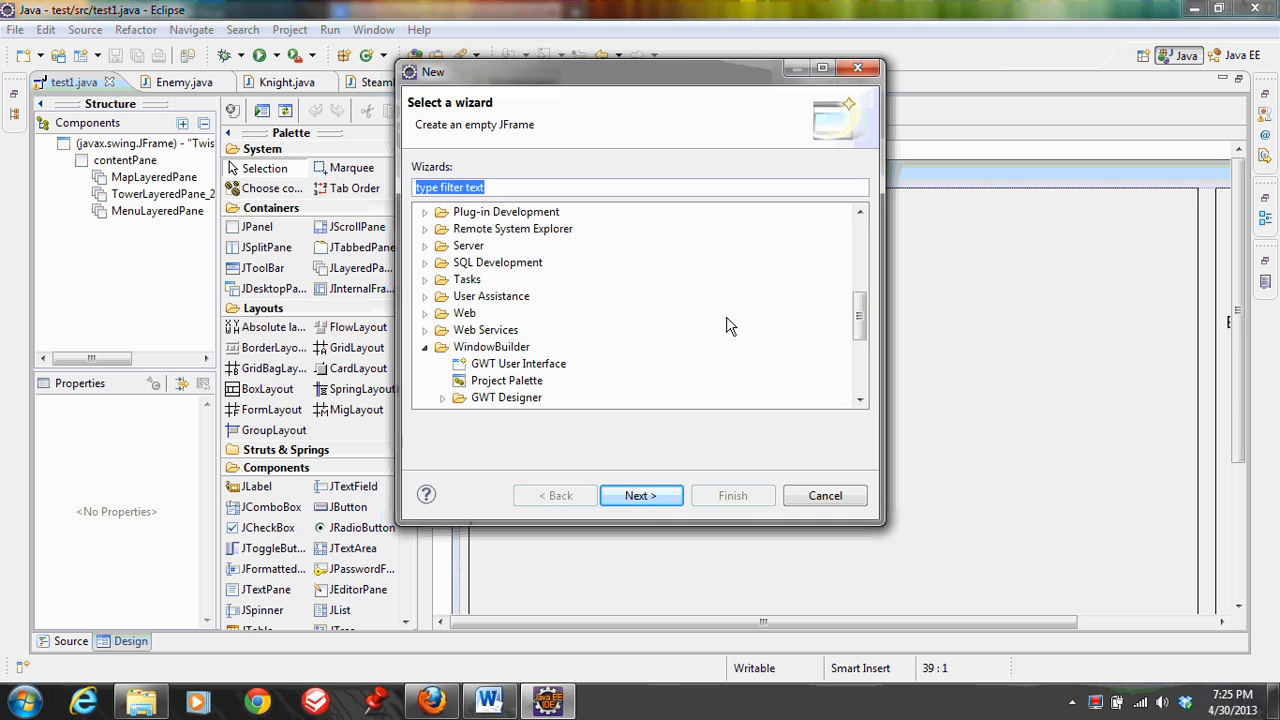
drag(862, 325, 860, 341)
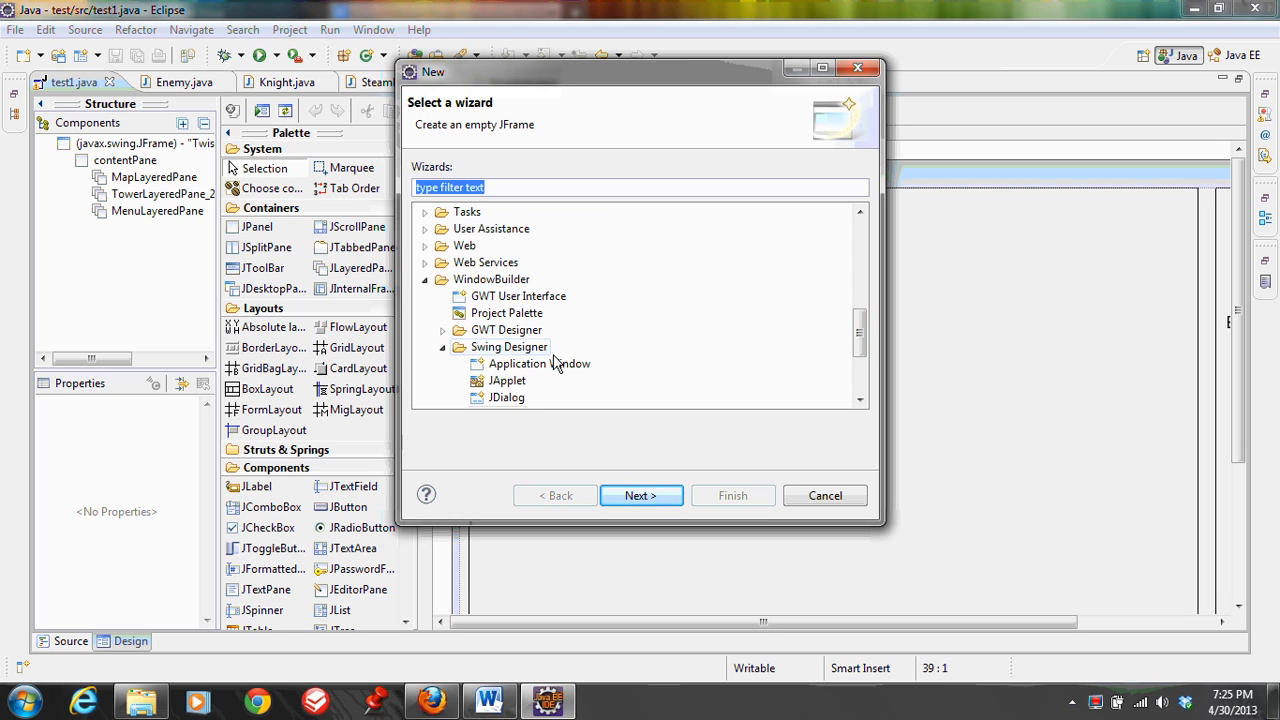
drag(857, 344, 858, 361)
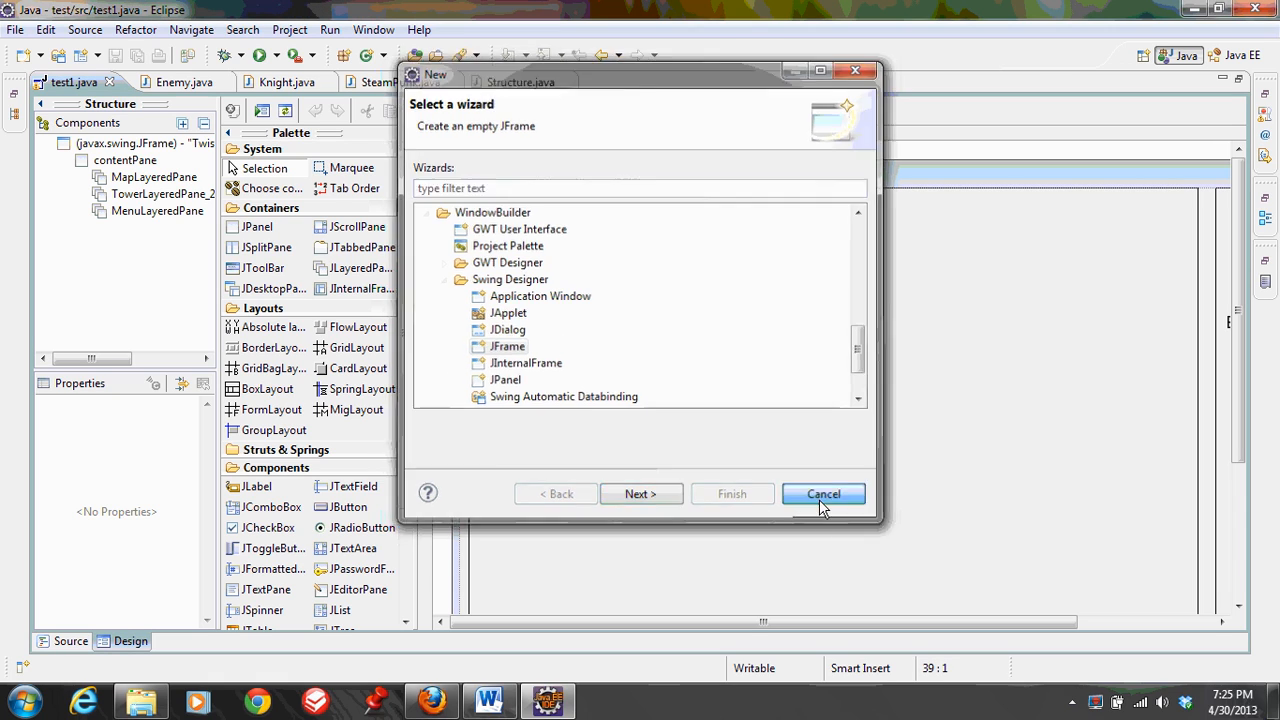
click(819, 499)
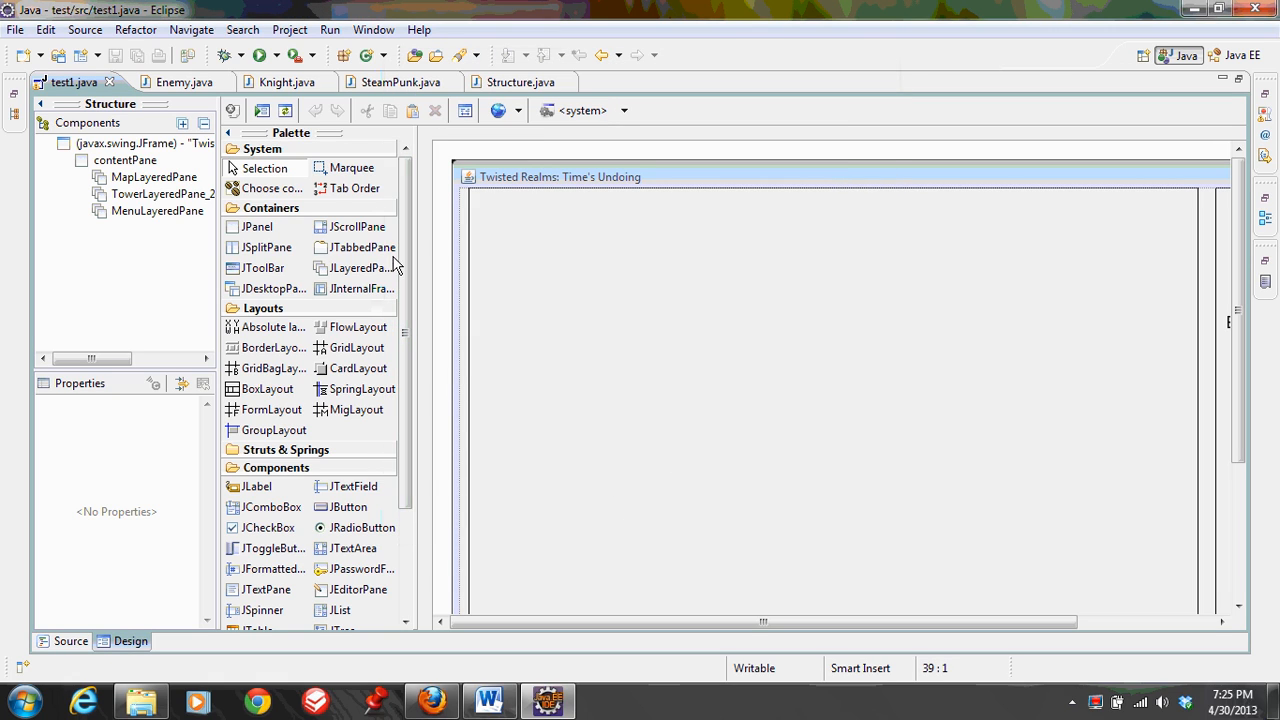
Look over the test1.java form and the available layouts and components in the Design view palette
scroll(447, 349, down, 3)
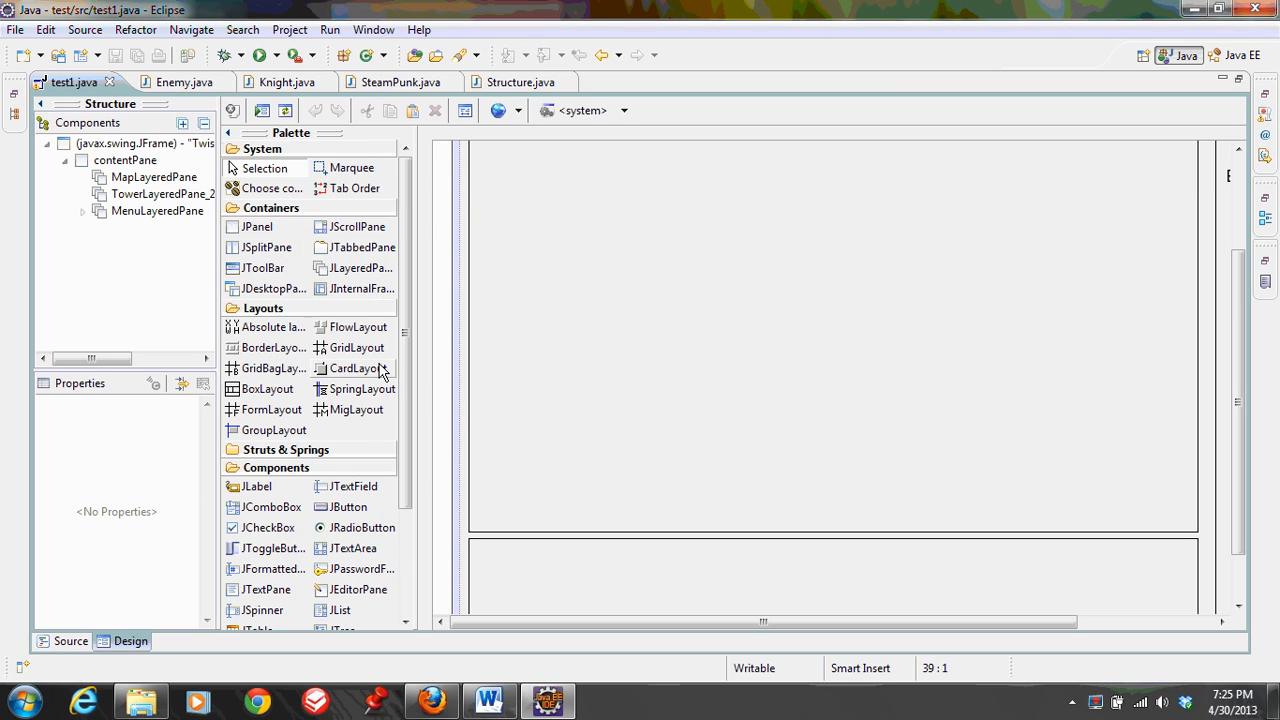
scroll(380, 366, down, 3)
scroll(577, 334, up, 1)
scroll(275, 258, up, 3)
scroll(276, 258, down, 3)
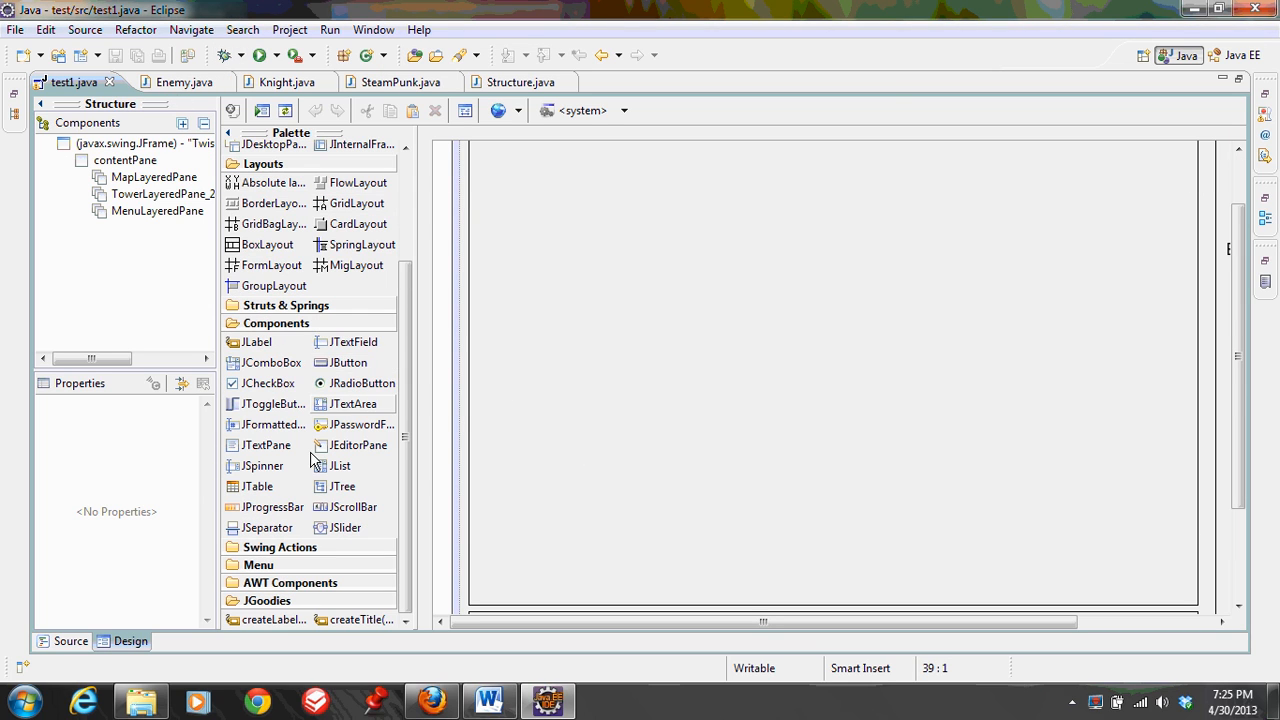
scroll(286, 363, up, 3)
Preview the test1.java window from the Design view, close the preview, and return to Eclipse
right_click(660, 400)
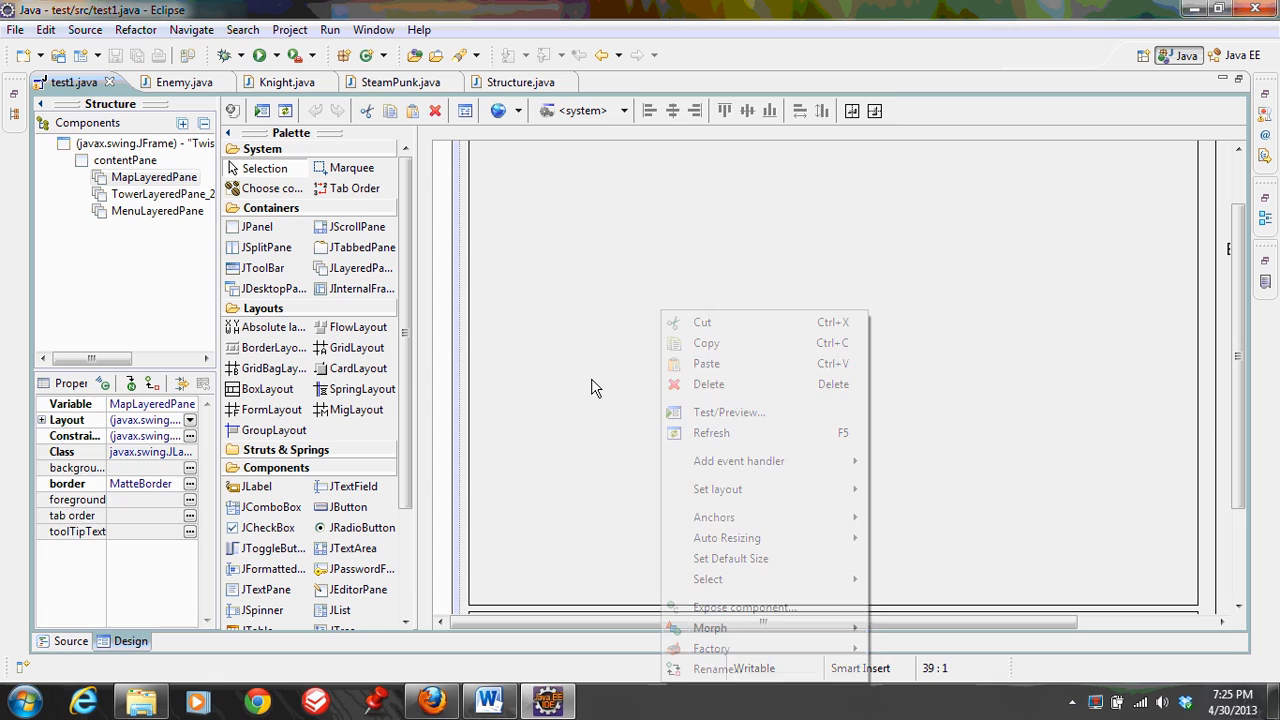
click(756, 420)
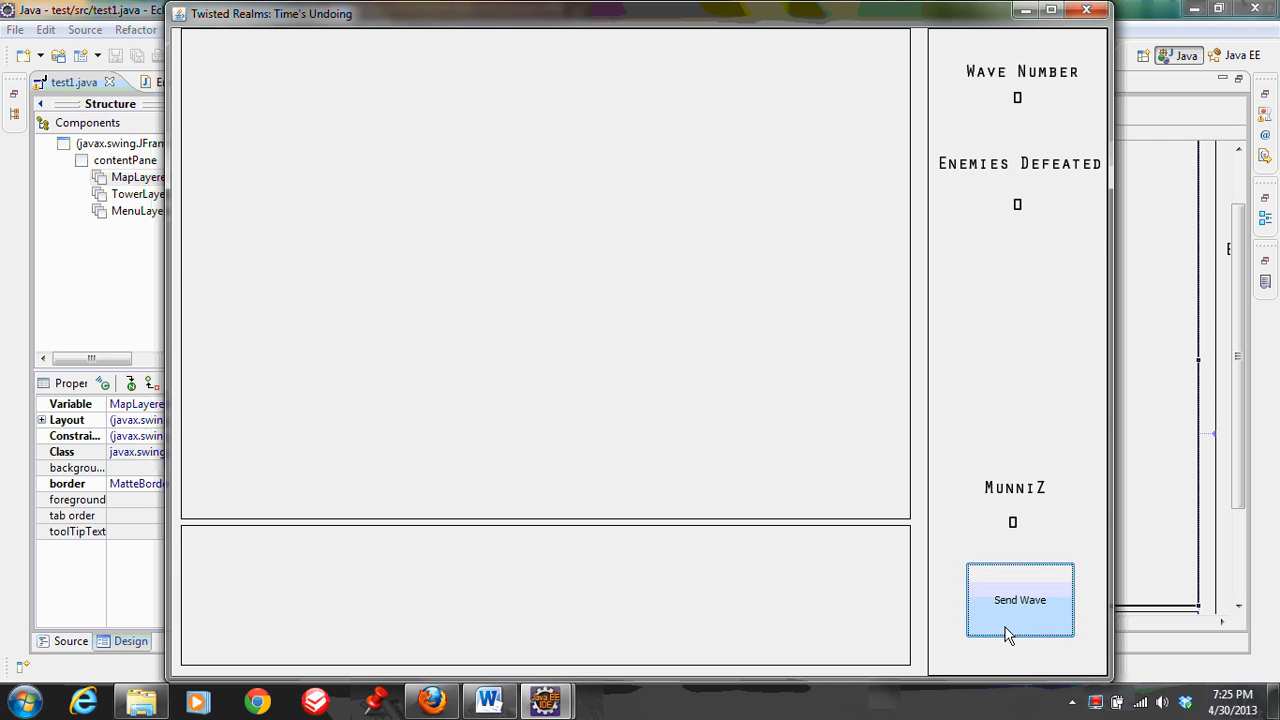
click(1086, 10)
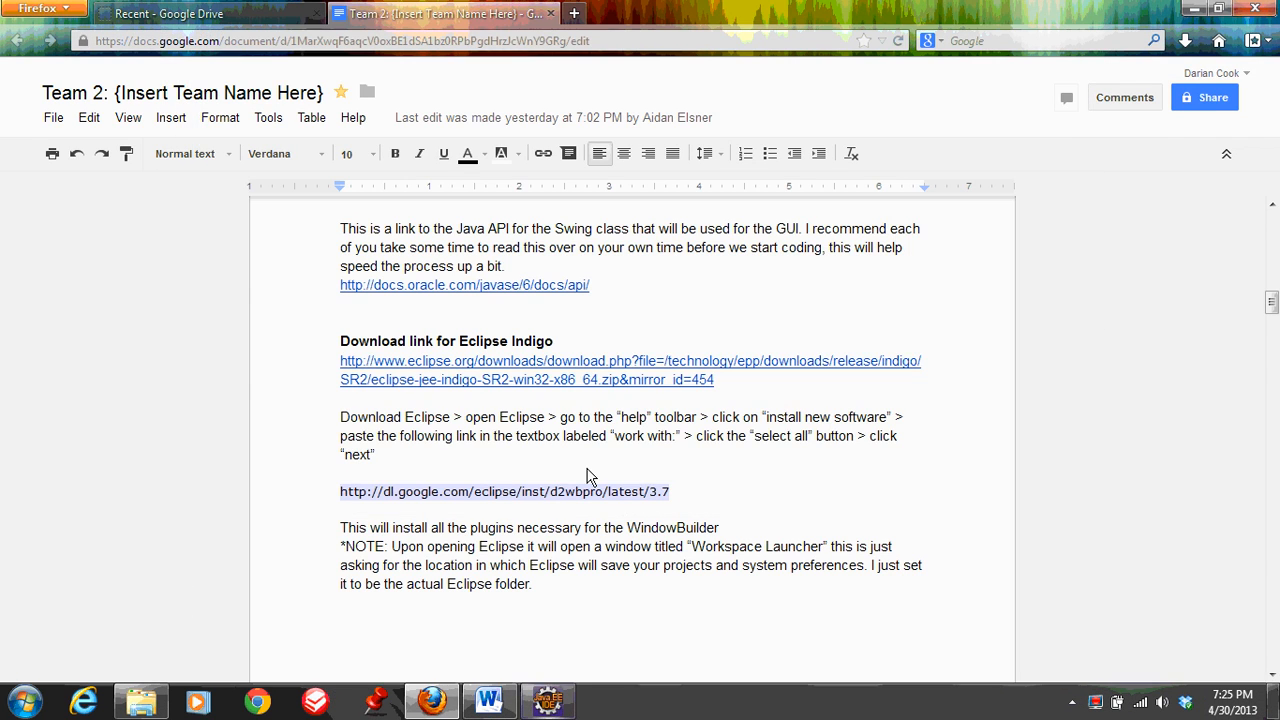
key(alt+Tab)
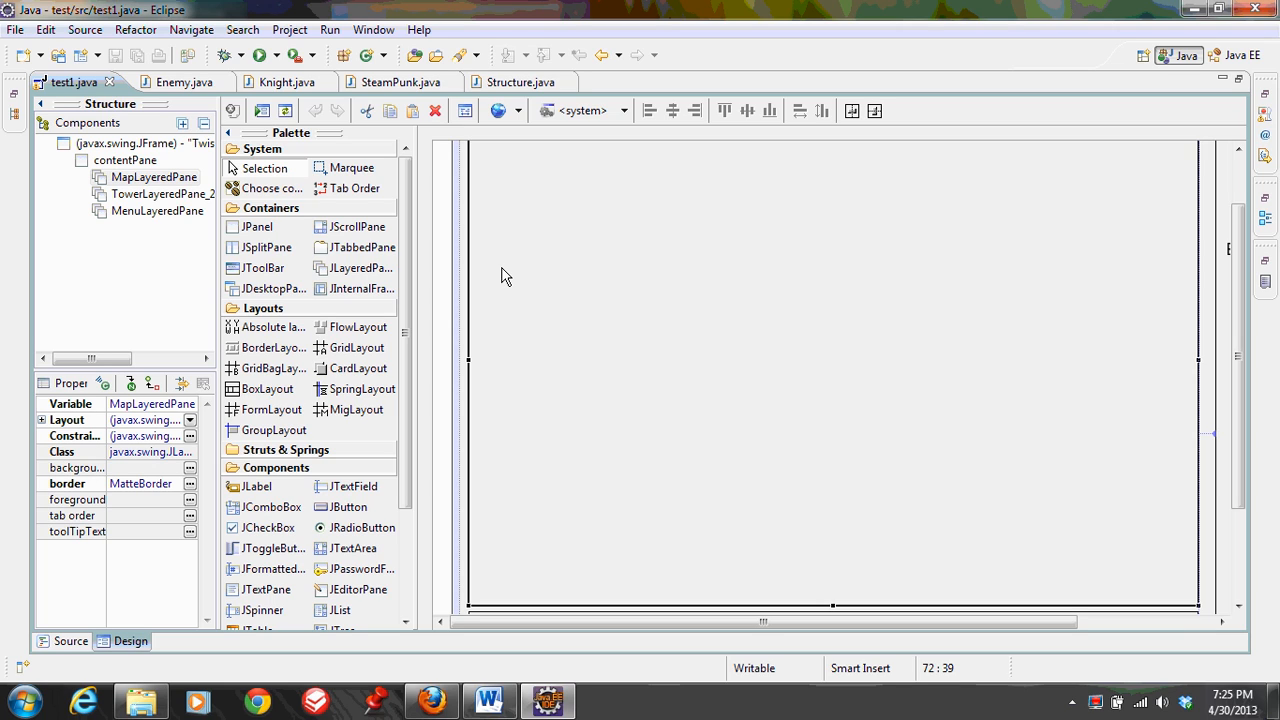
View Enemy.java and examine the source code behind the test1.java form
click(196, 86)
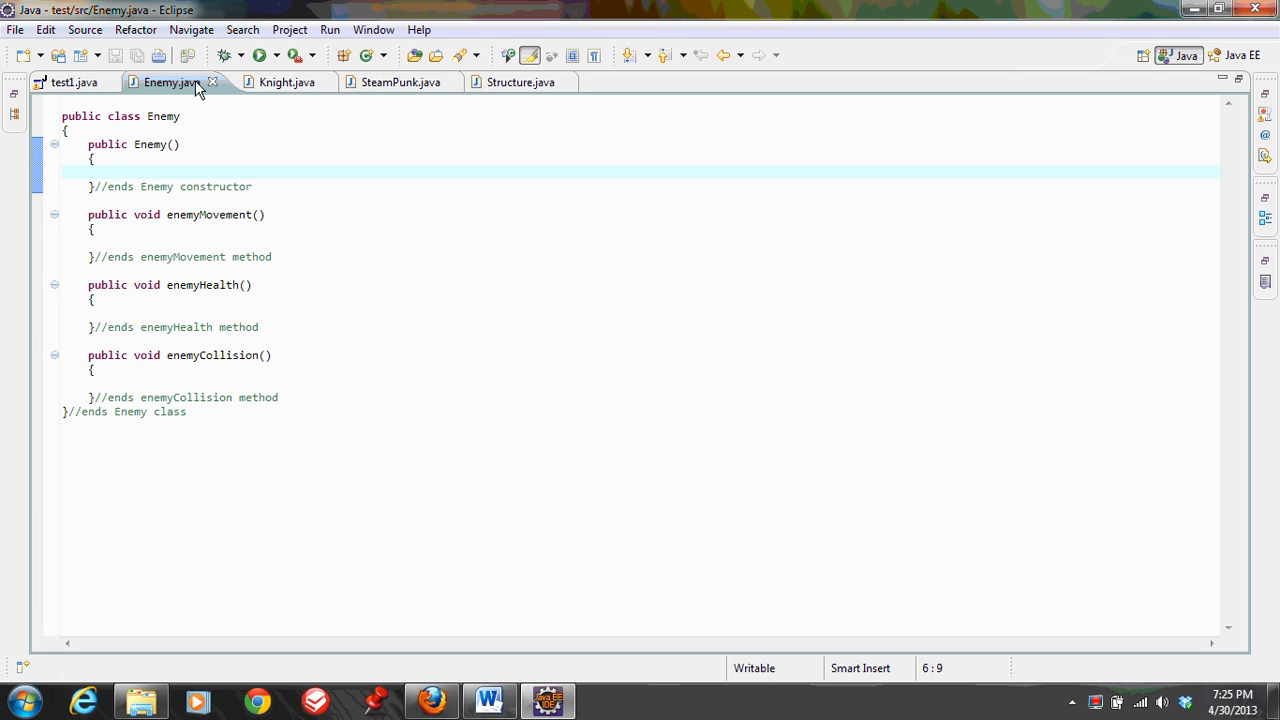
click(75, 83)
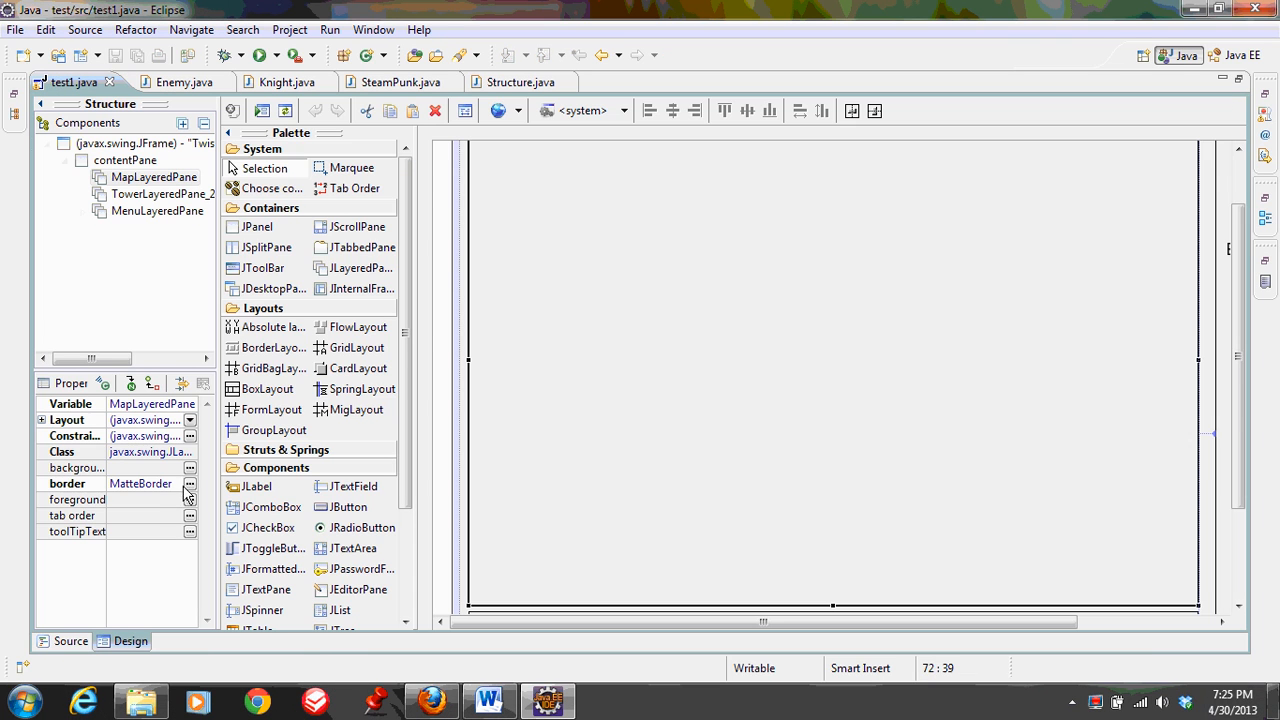
click(72, 641)
scroll(293, 297, down, 18)
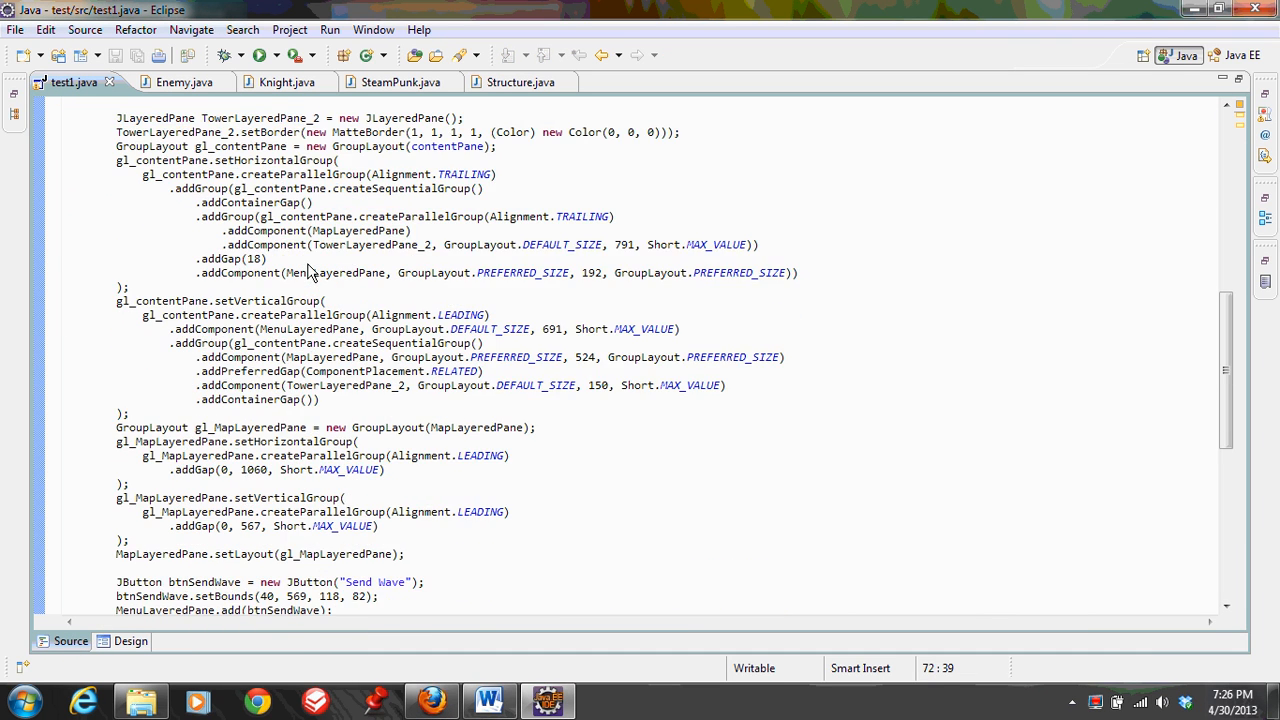
scroll(310, 272, up, 18)
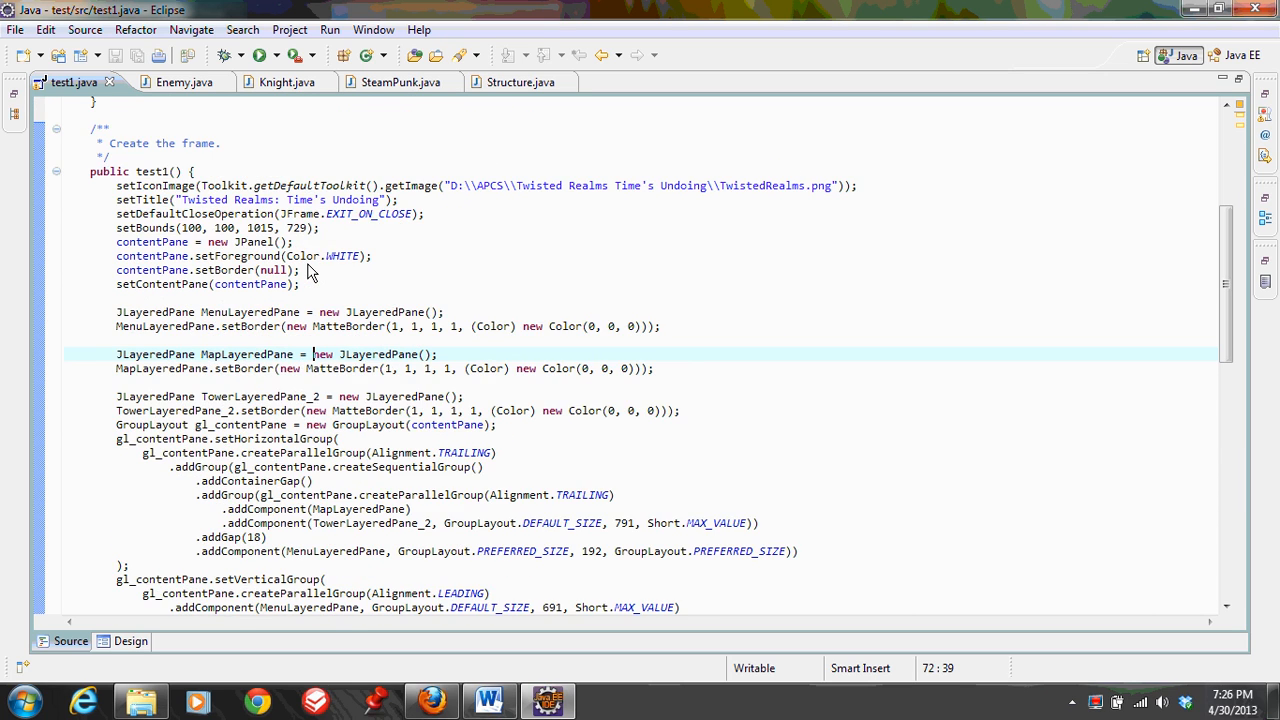
Start a new Java class from Enemy.java and name it asdf
click(190, 82)
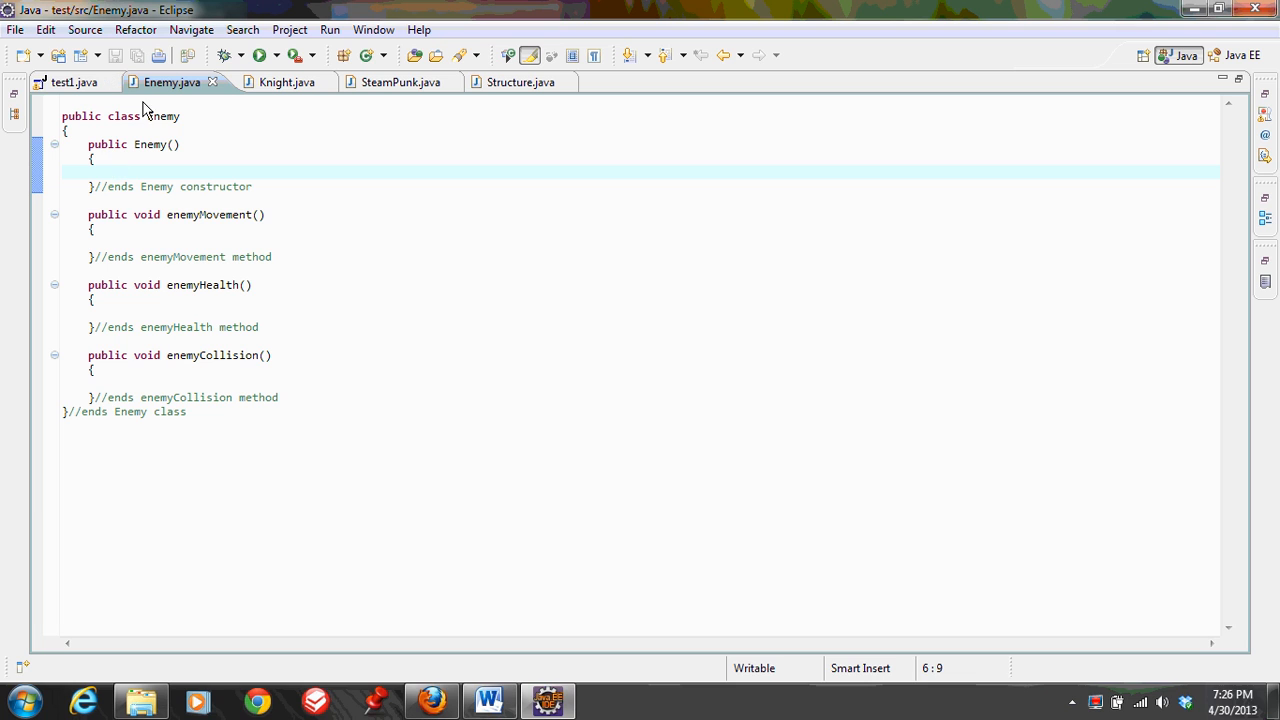
click(40, 55)
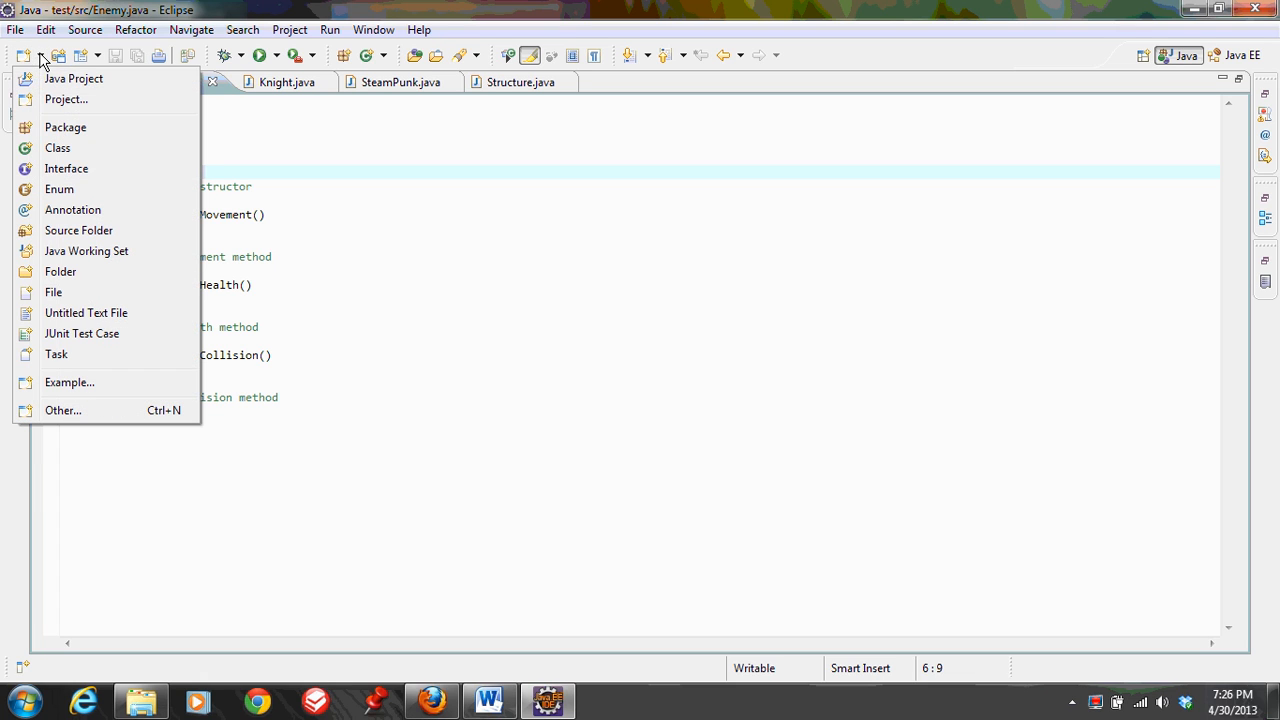
click(58, 148)
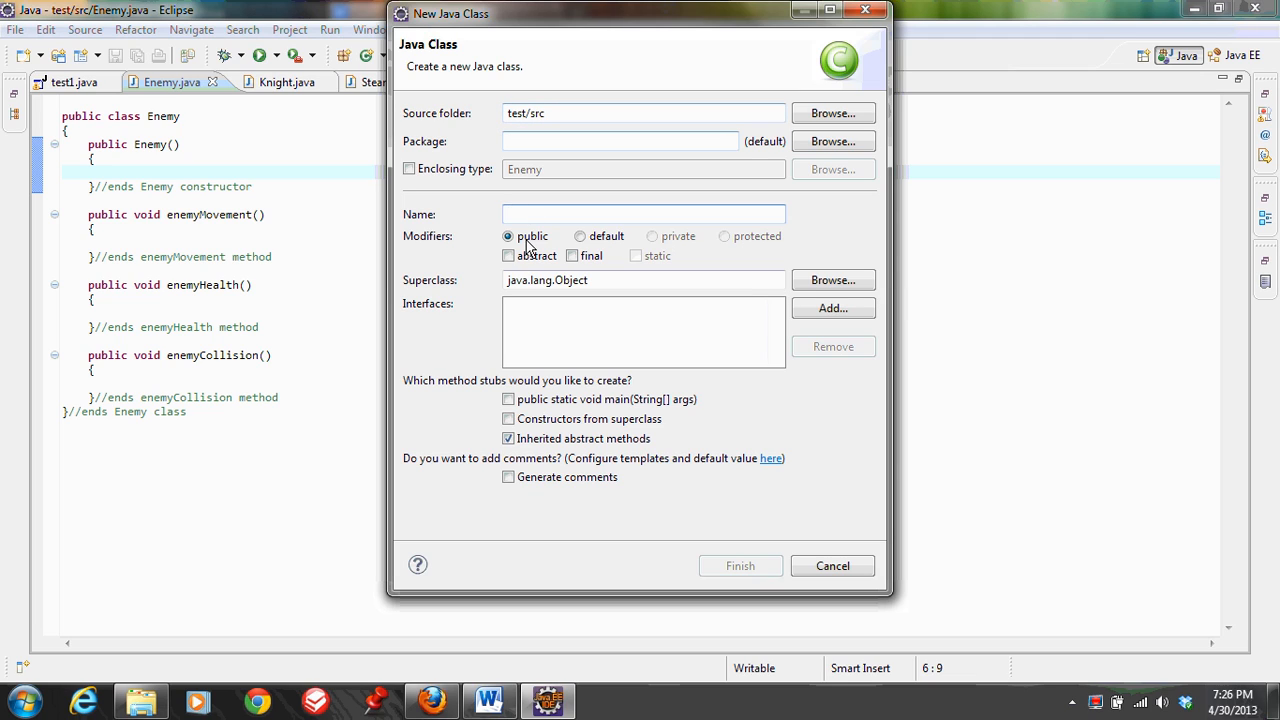
text(asdf)
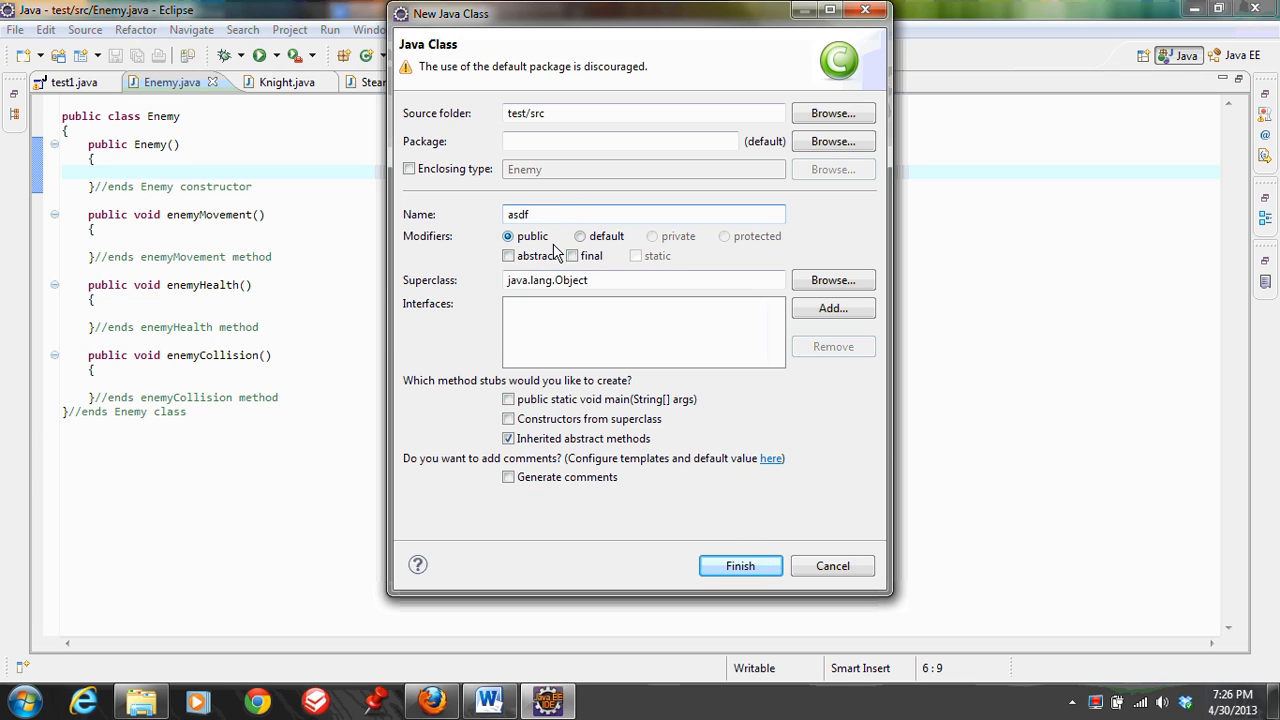
Try the abstract and final modifiers for the asdf class and clear both again
click(530, 257)
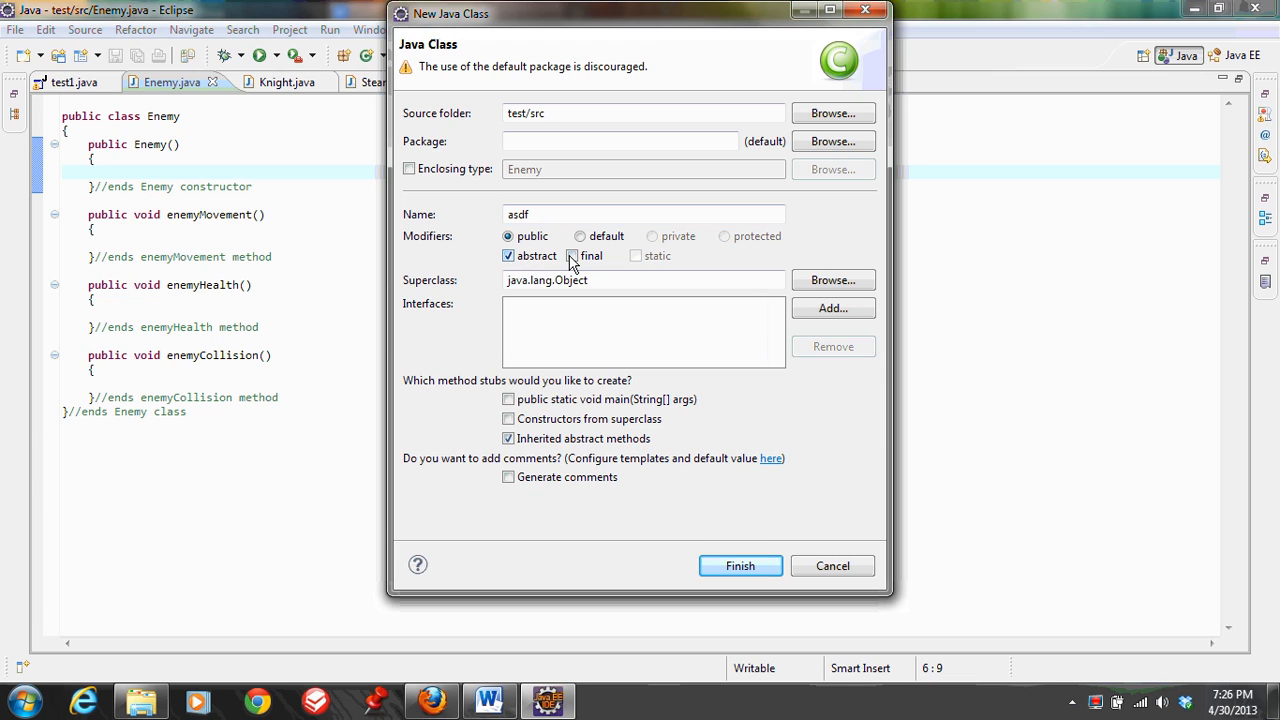
click(571, 257)
click(573, 257)
click(571, 257)
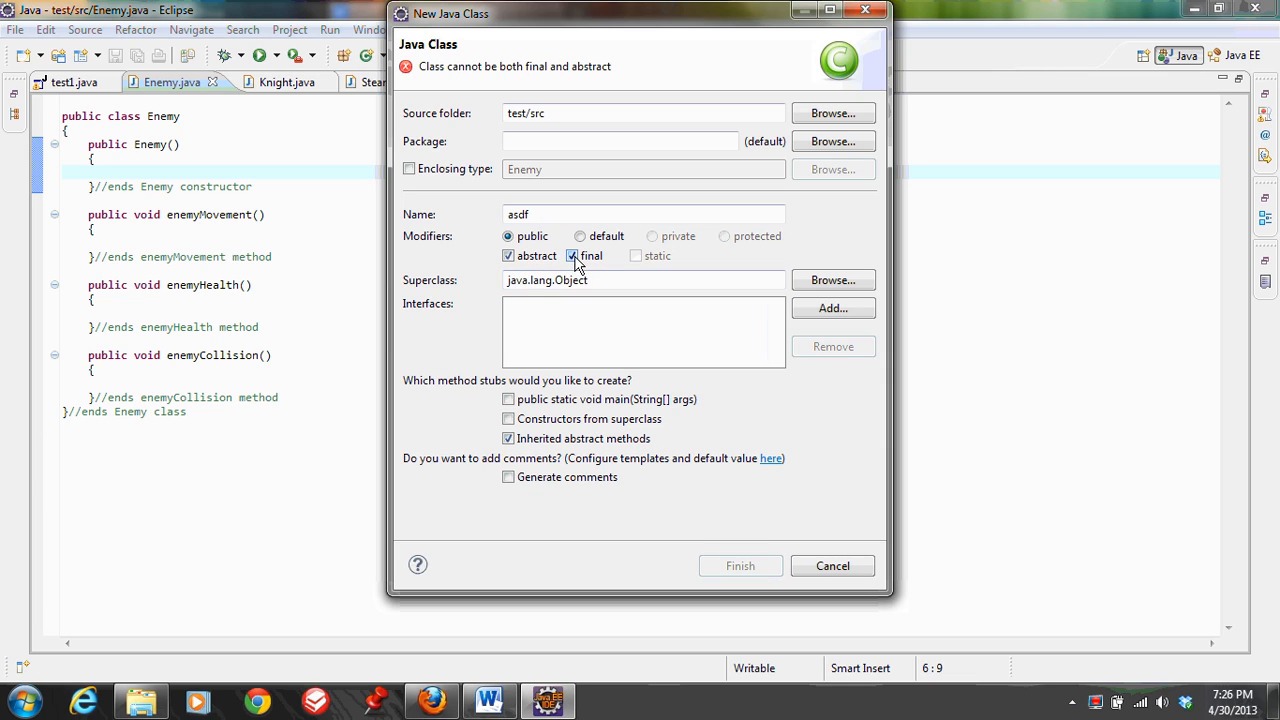
click(572, 257)
click(530, 257)
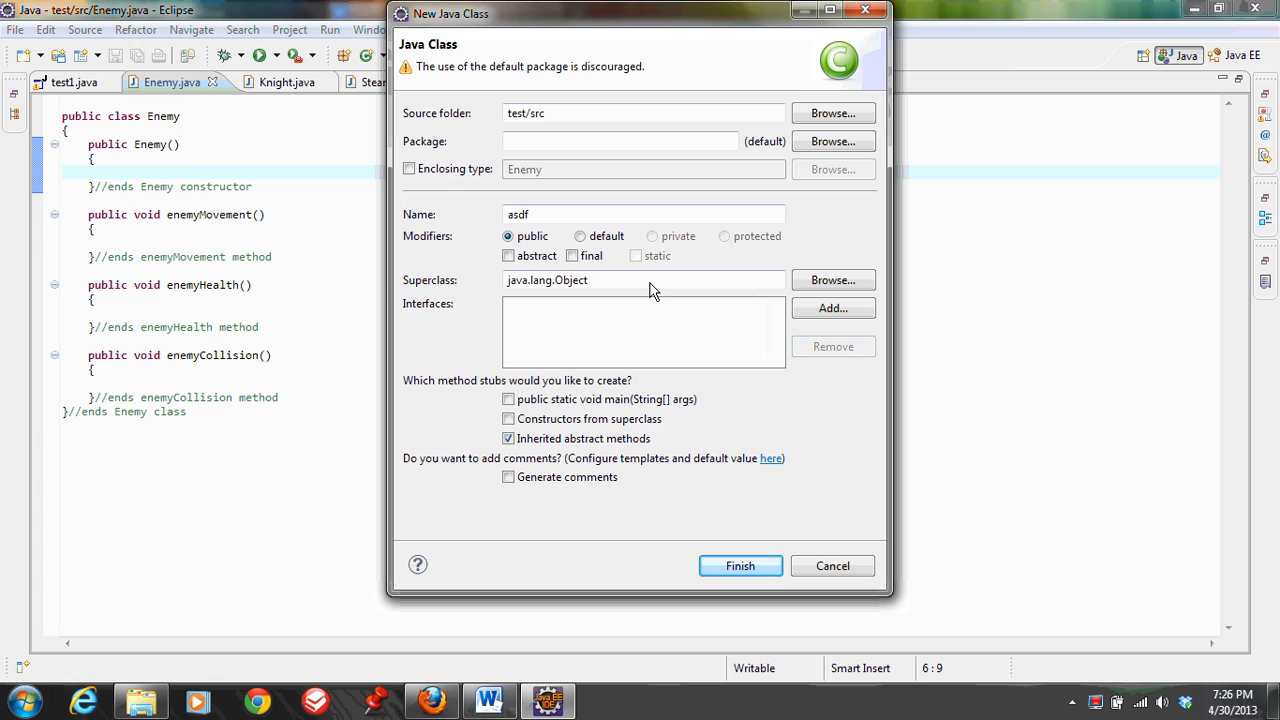
Set the superclass of the asdf class to Enemy from the default package
drag(650, 289, 483, 288)
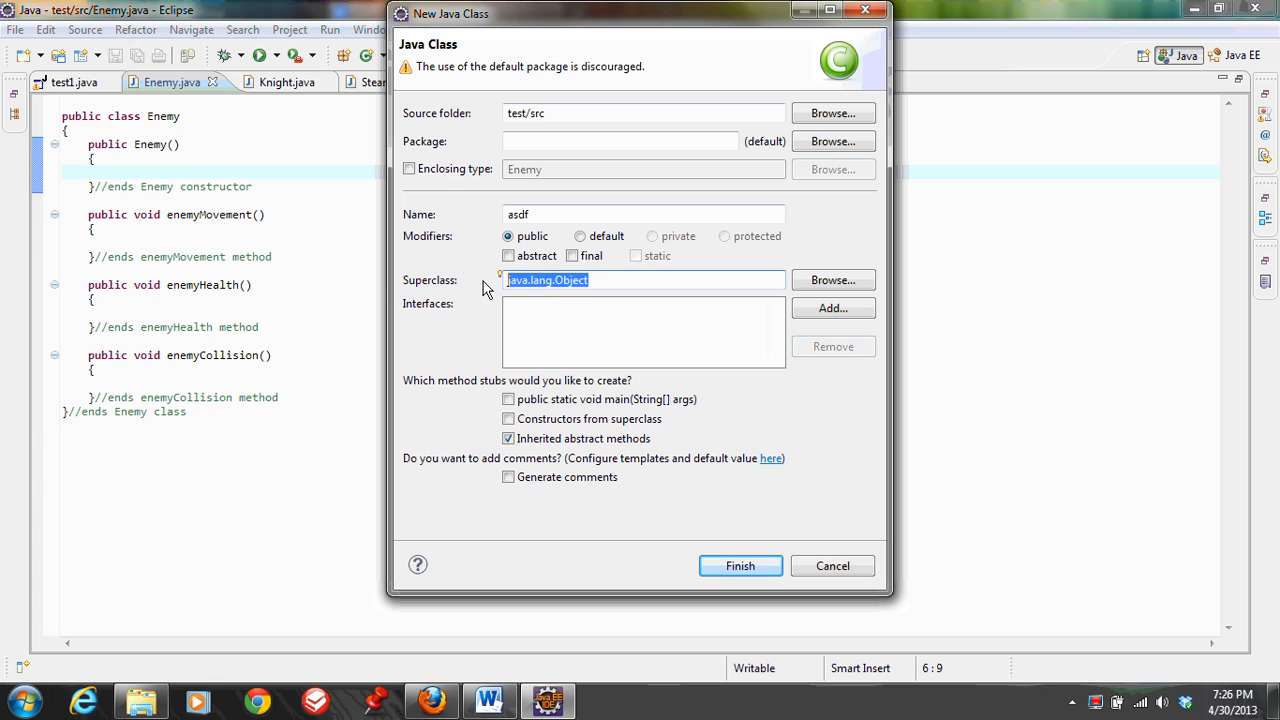
click(849, 282)
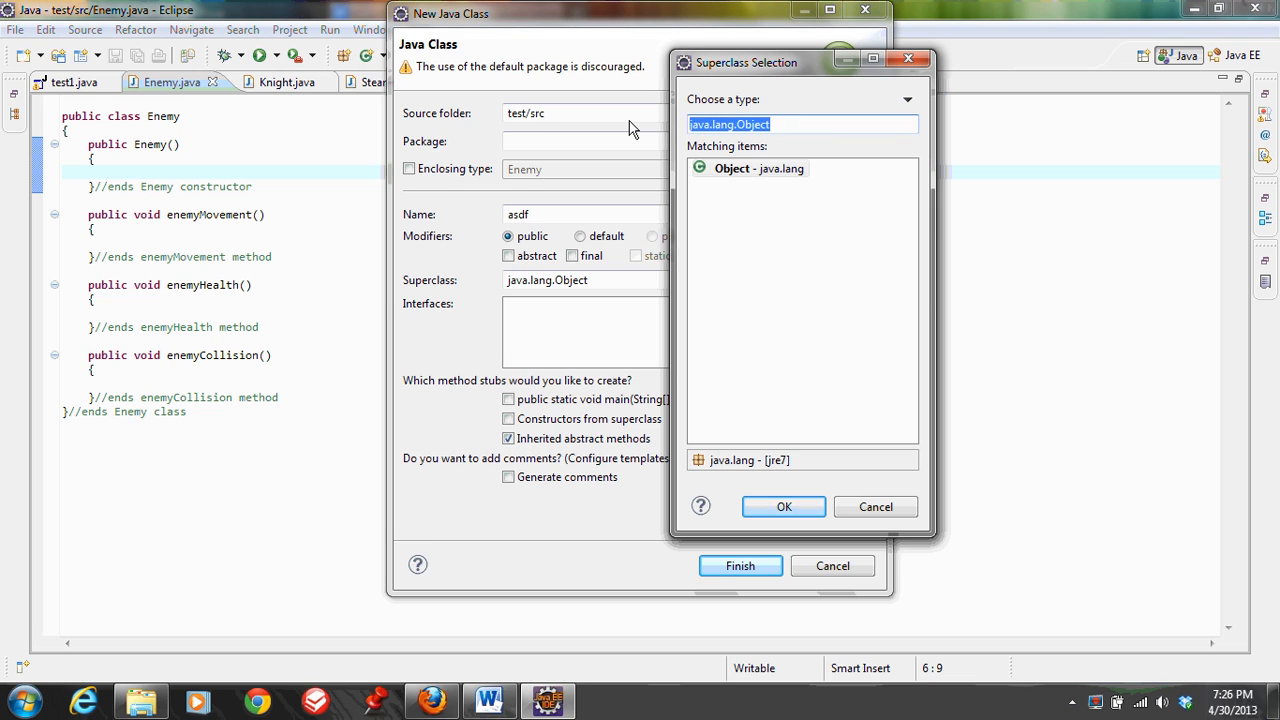
text(Enemy)
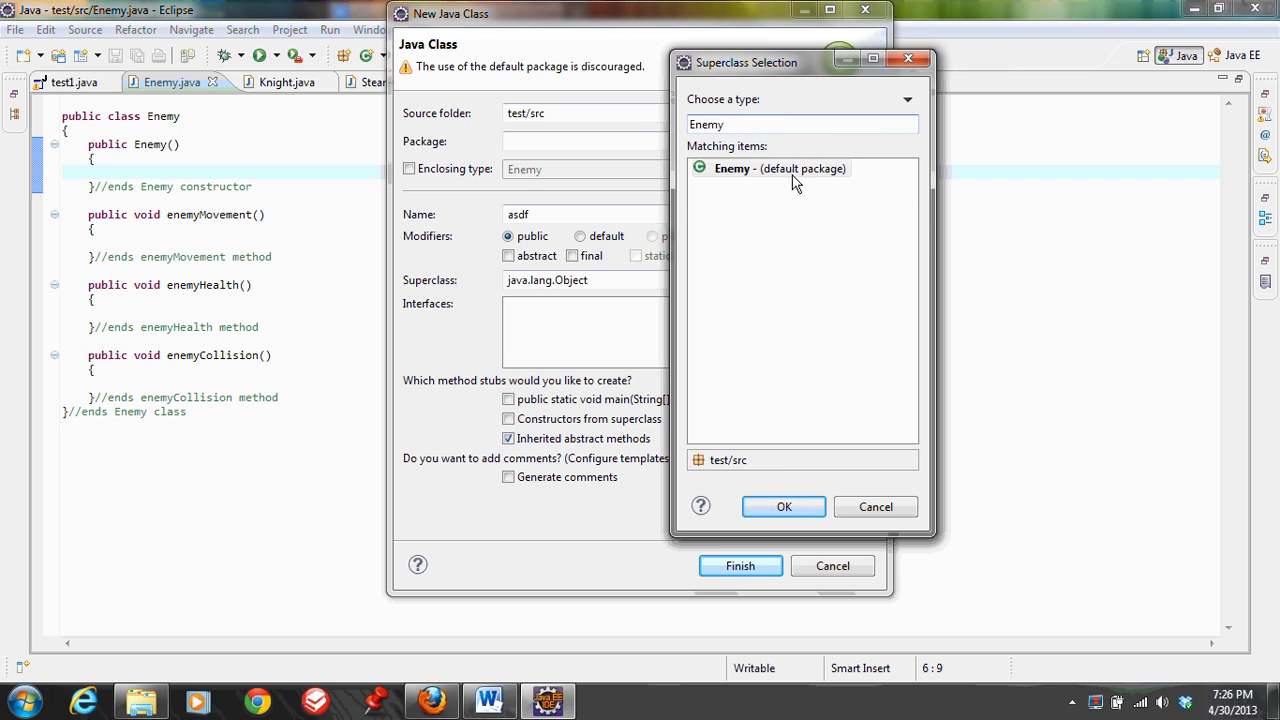
click(784, 506)
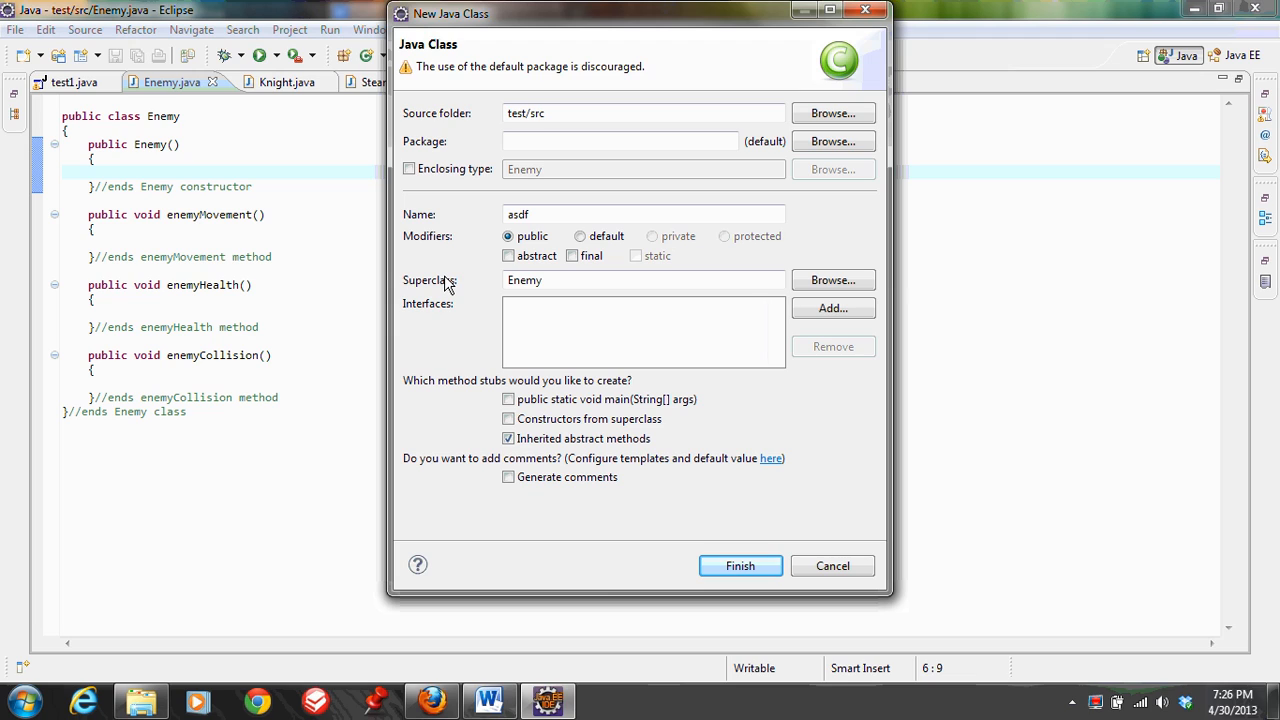
Toggle the public static void main method stub for the asdf class and cancel the class creation
click(524, 400)
click(509, 400)
click(830, 566)
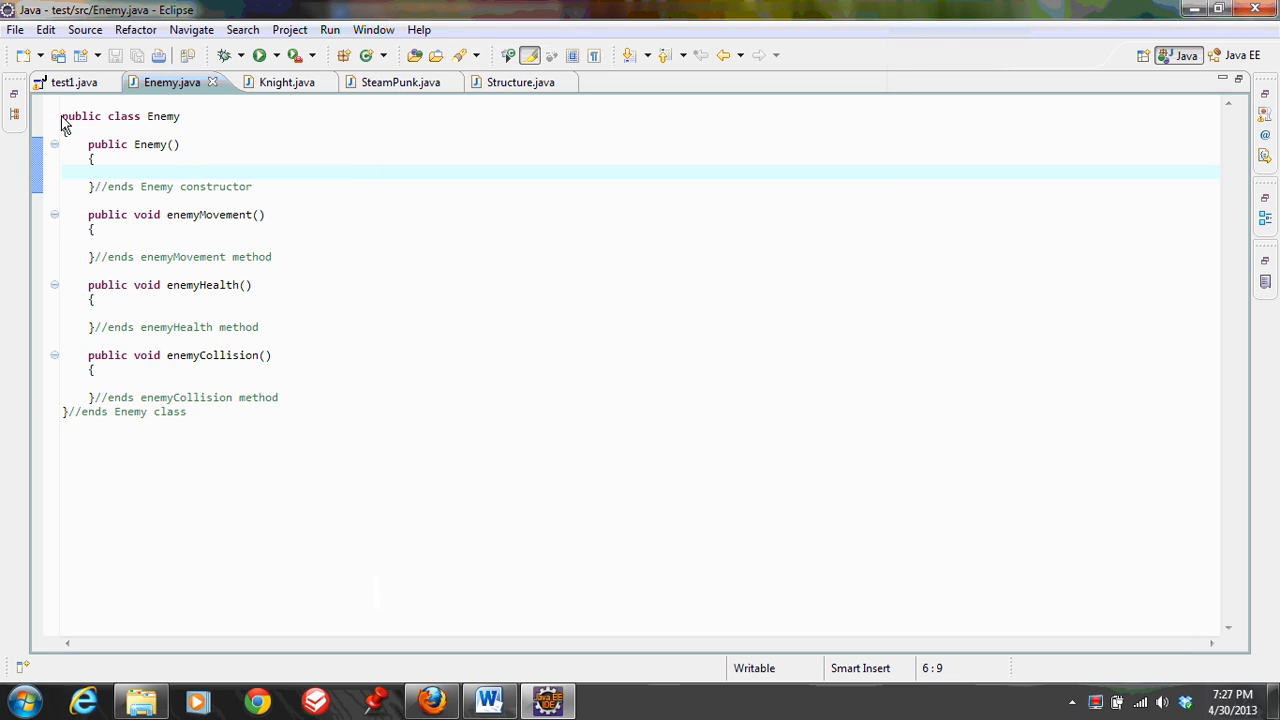
Review the Enemy class code and open Knight.java to examine its move method
drag(63, 122, 251, 397)
click(270, 397)
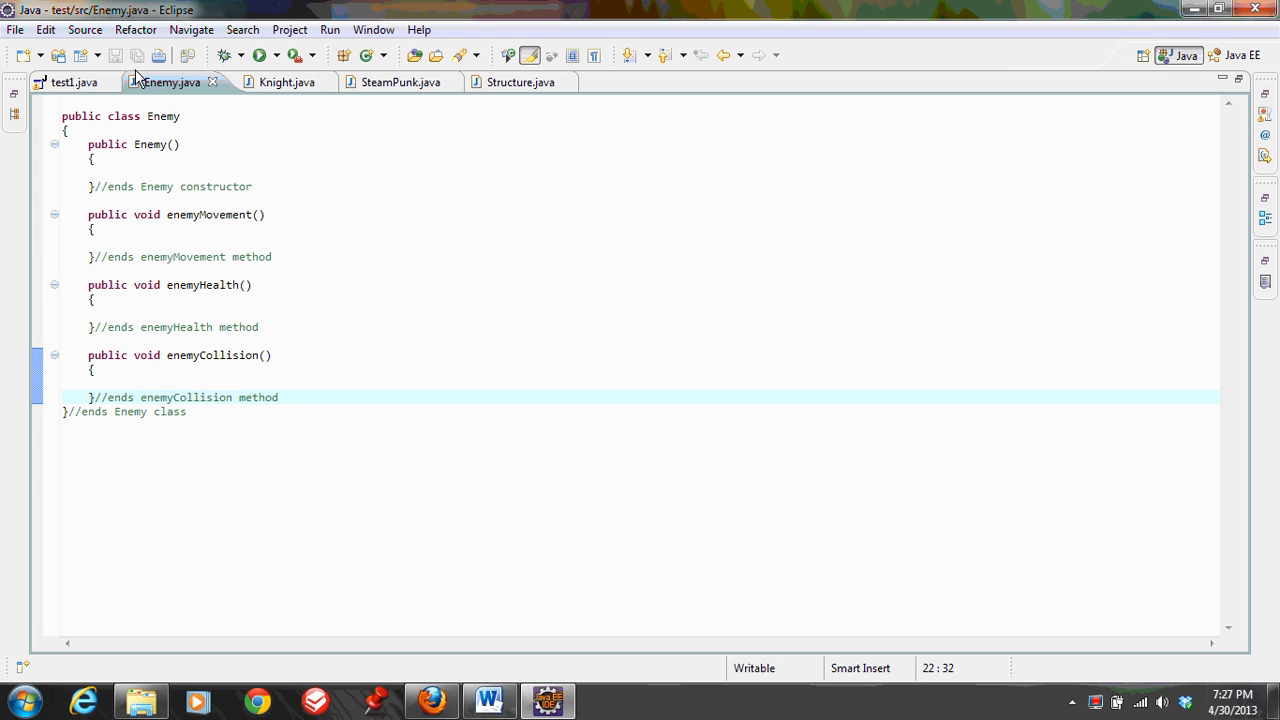
click(290, 82)
click(389, 256)
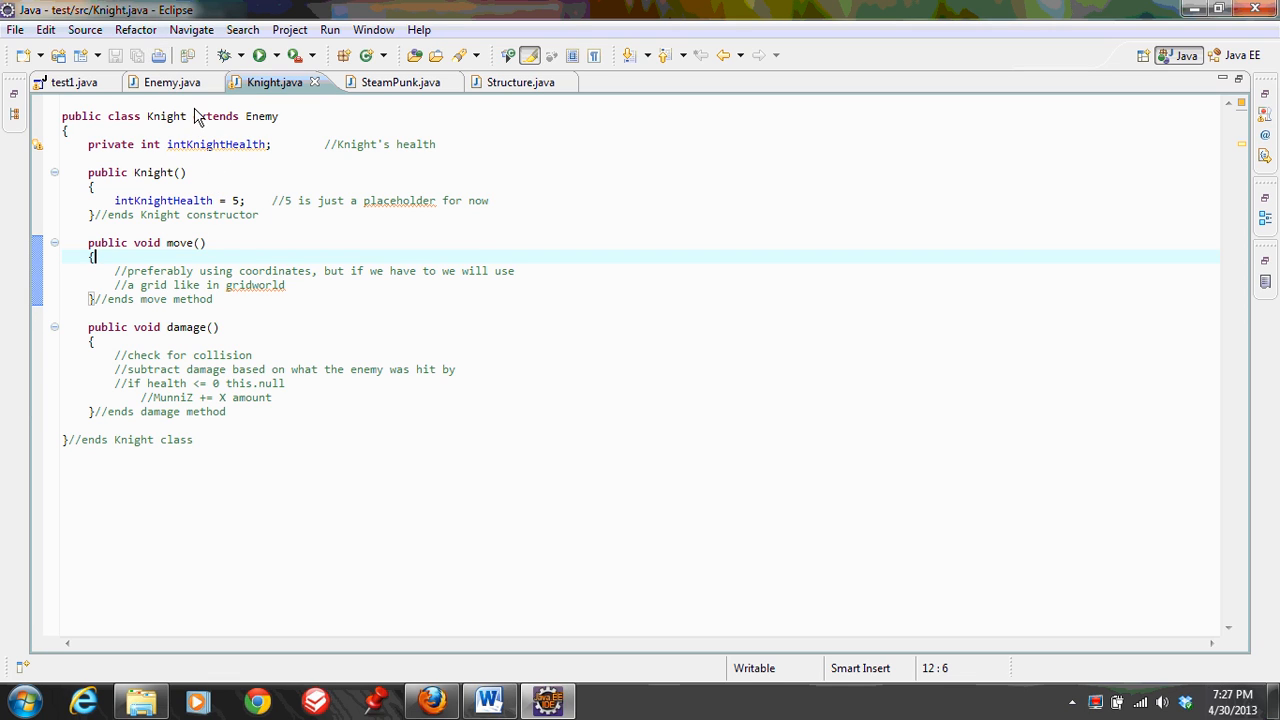
Examine the Knight class in Knight.java, from its declaration extending Enemy to the constructor, move and damage methods
click(180, 84)
click(264, 84)
drag(61, 118, 282, 118)
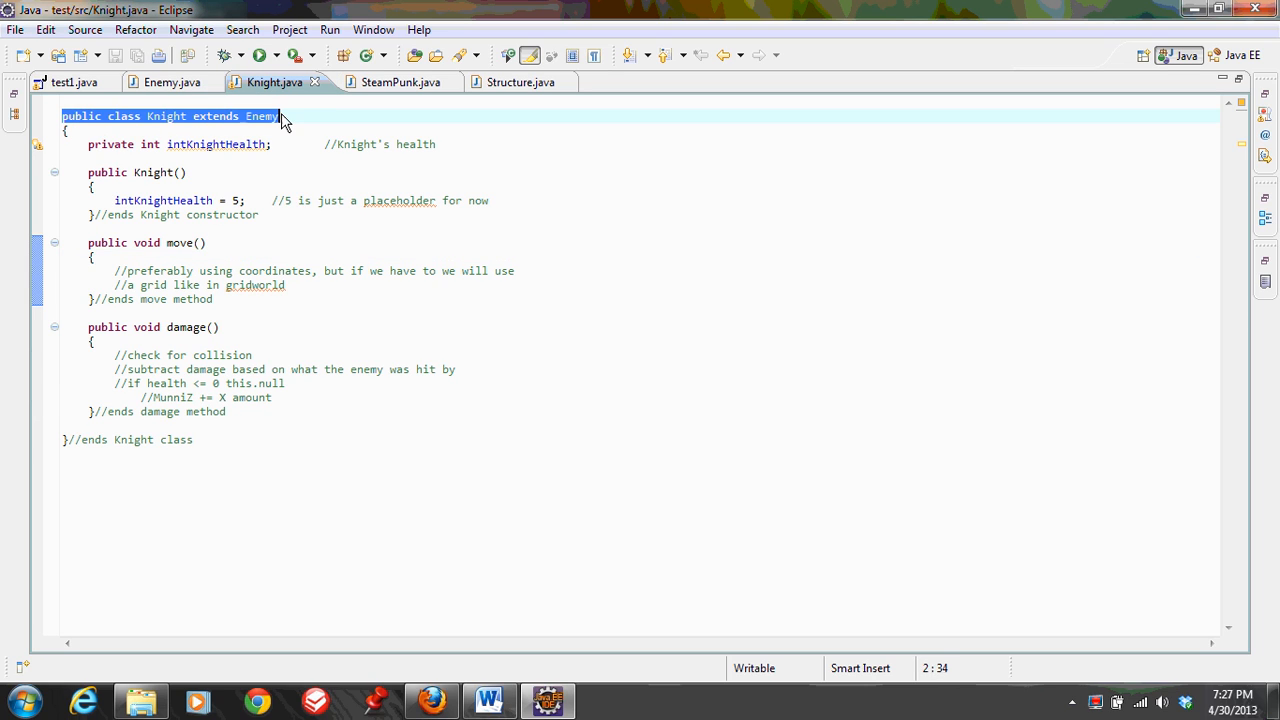
click(64, 442)
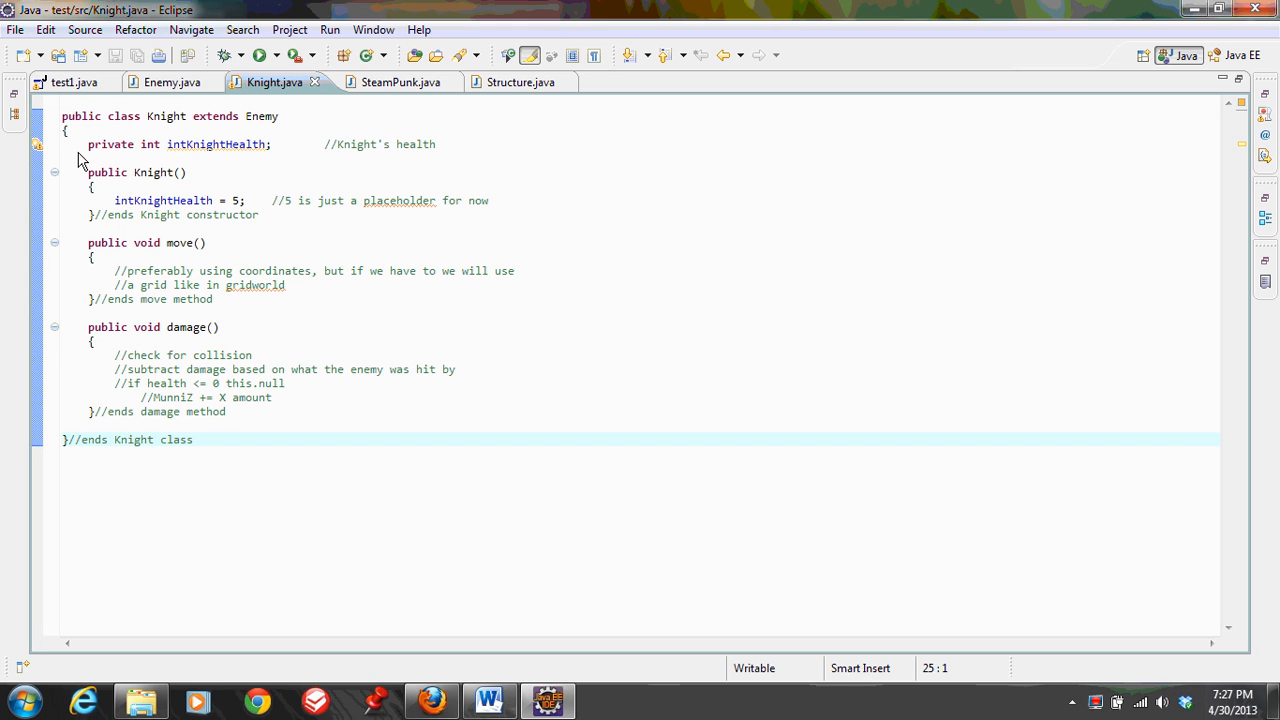
drag(90, 144, 240, 345)
click(326, 328)
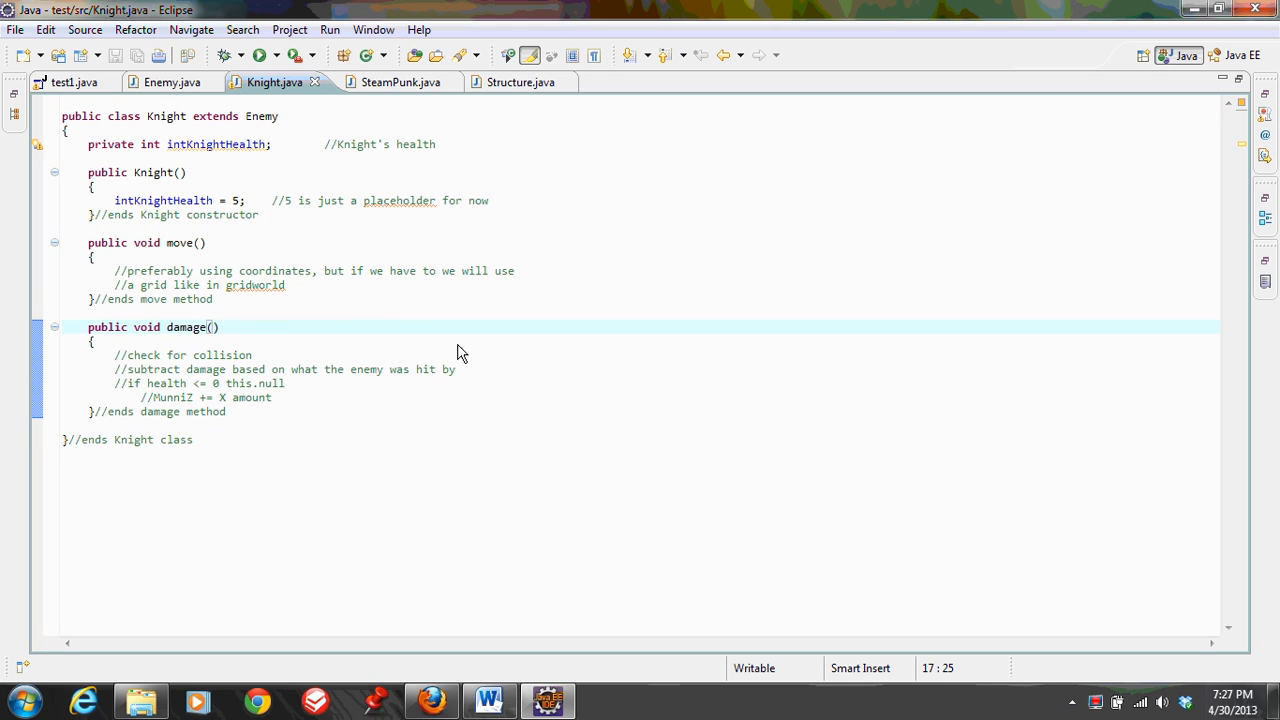
click(464, 398)
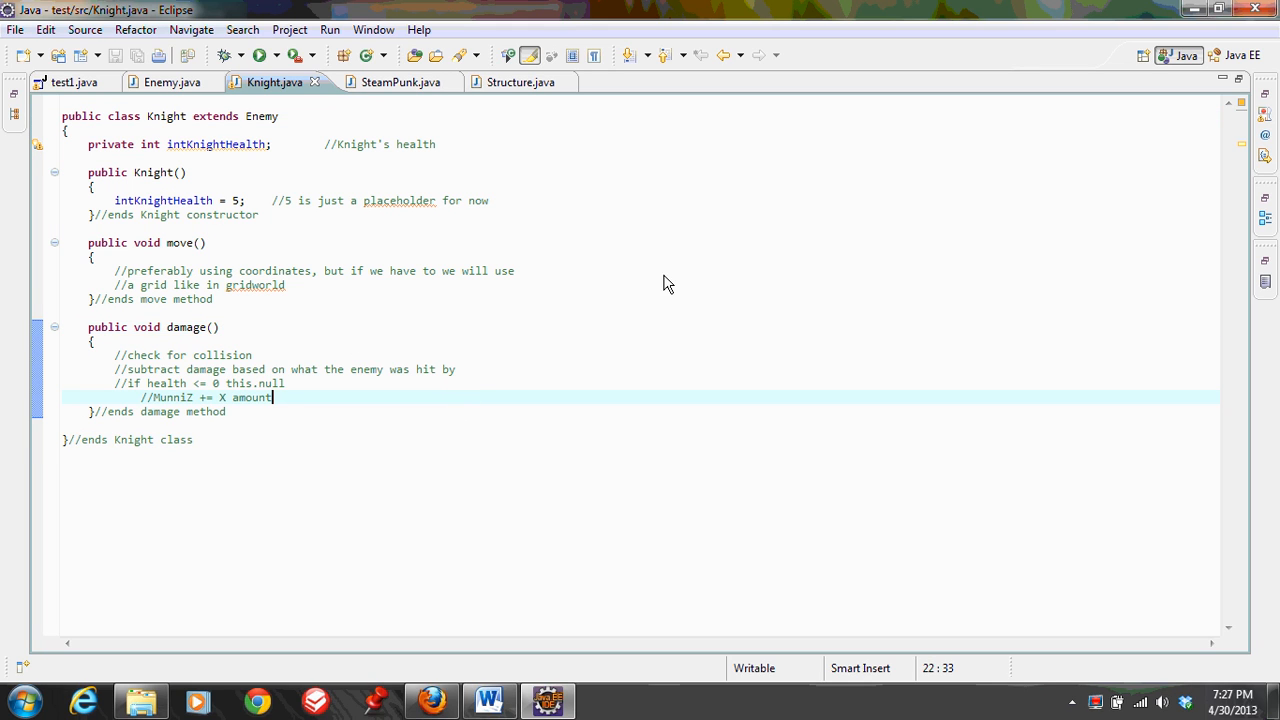
Add an empty public void method() with braces below the damage method in the Knight class
click(293, 414)
key(Return)
key(Return)
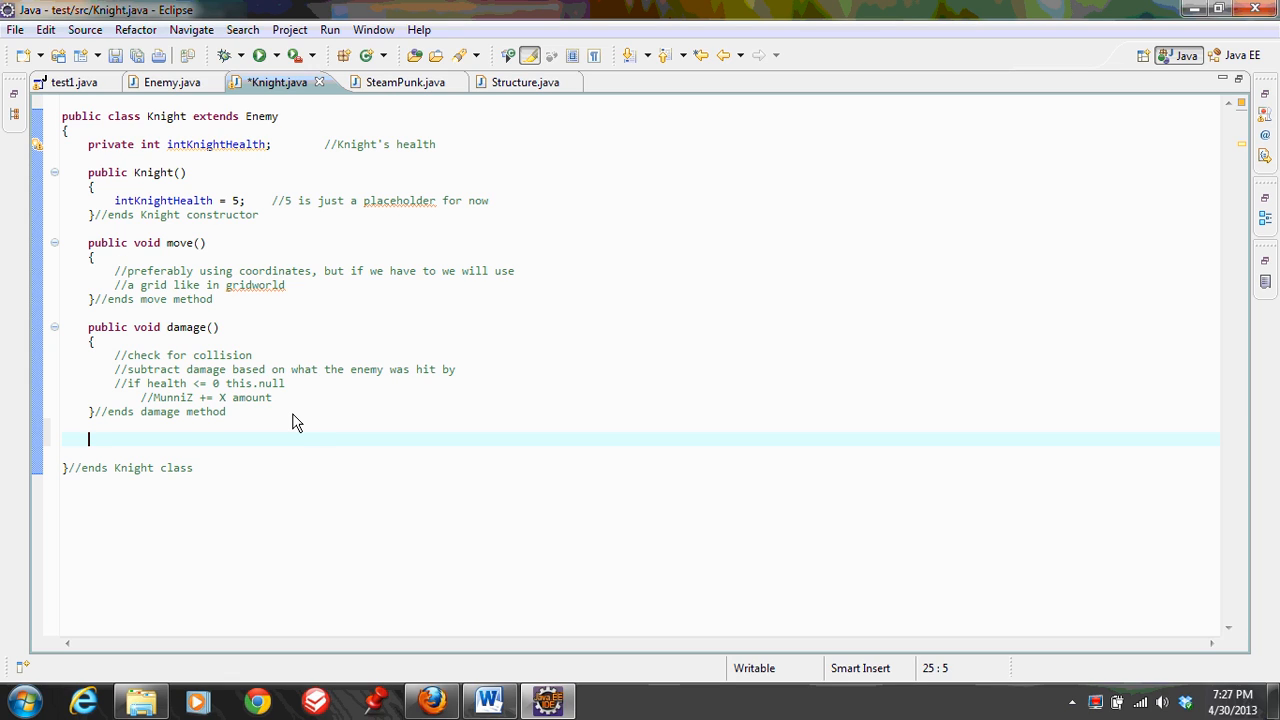
text(public void method())
key(Return)
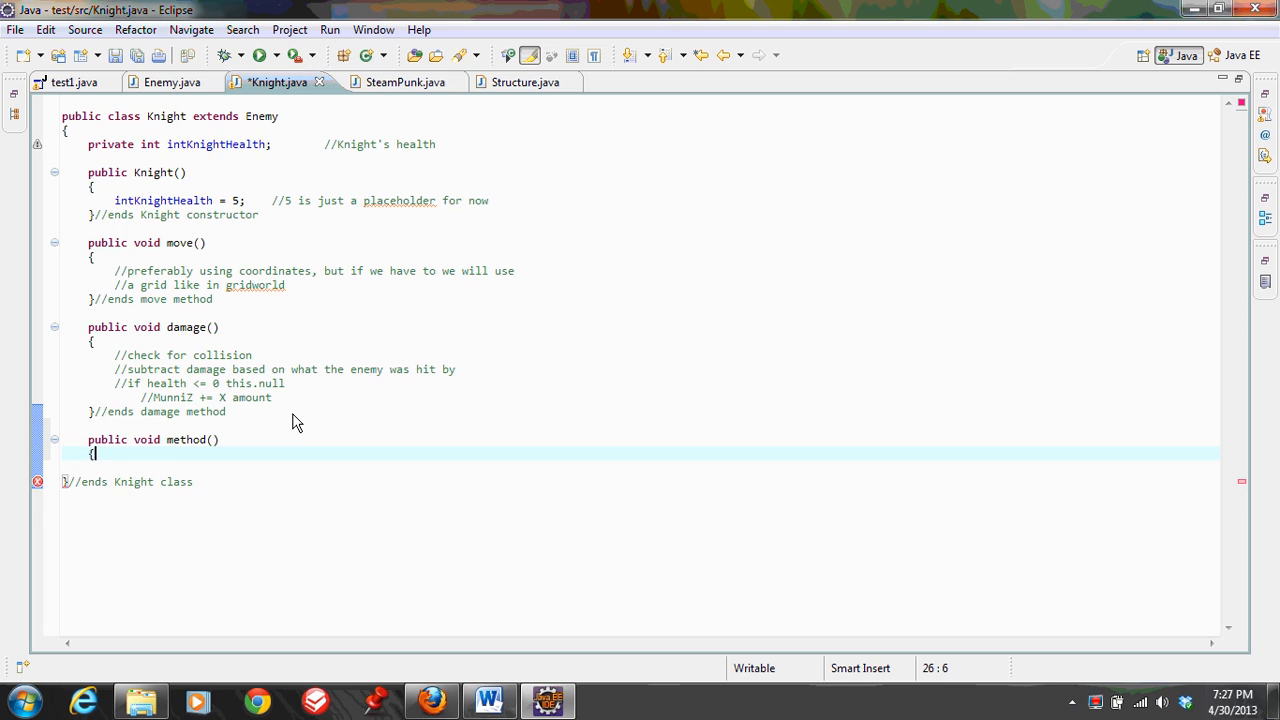
key(Return)
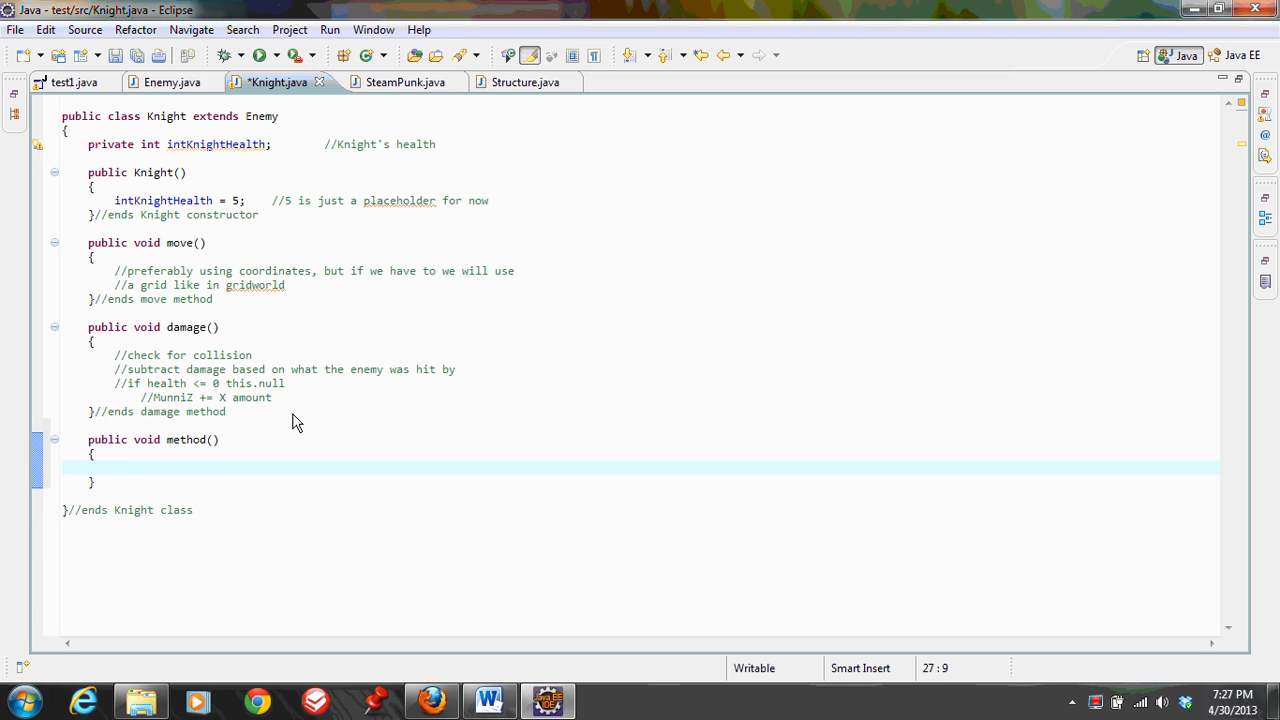
key(Down)
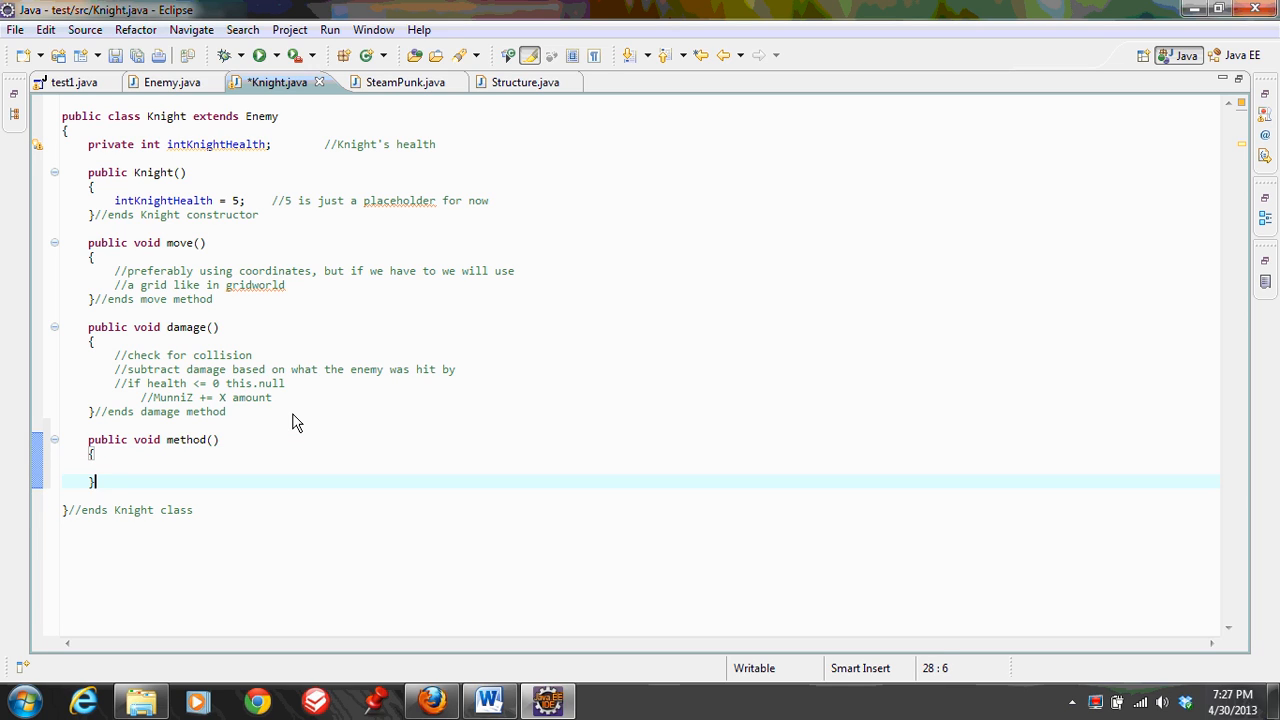
Delete the empty method() and its extra blank lines from the Knight class
key(BackSpace)
key(BackSpace)
key(BackSpace)
key(BackSpace)
key(BackSpace)
key(BackSpace)
key(BackSpace)
key(BackSpace)
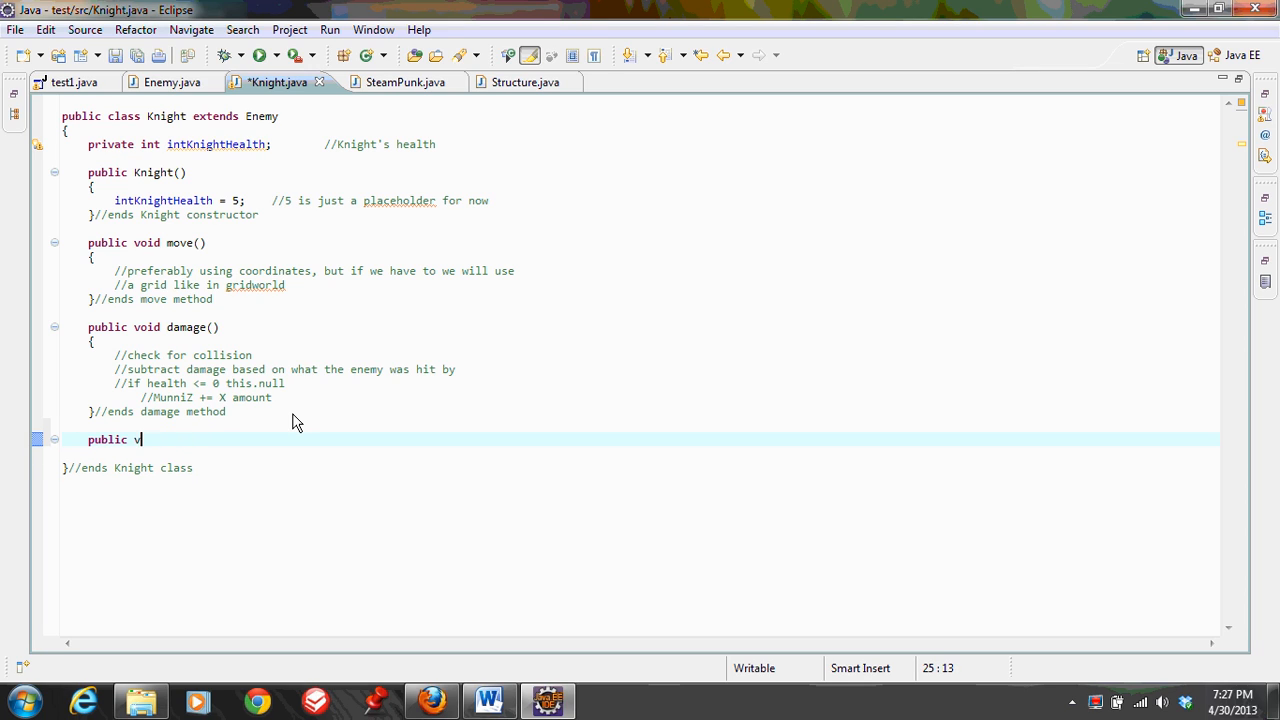
key(BackSpace)
key(BackSpace)
key(BackSpace)
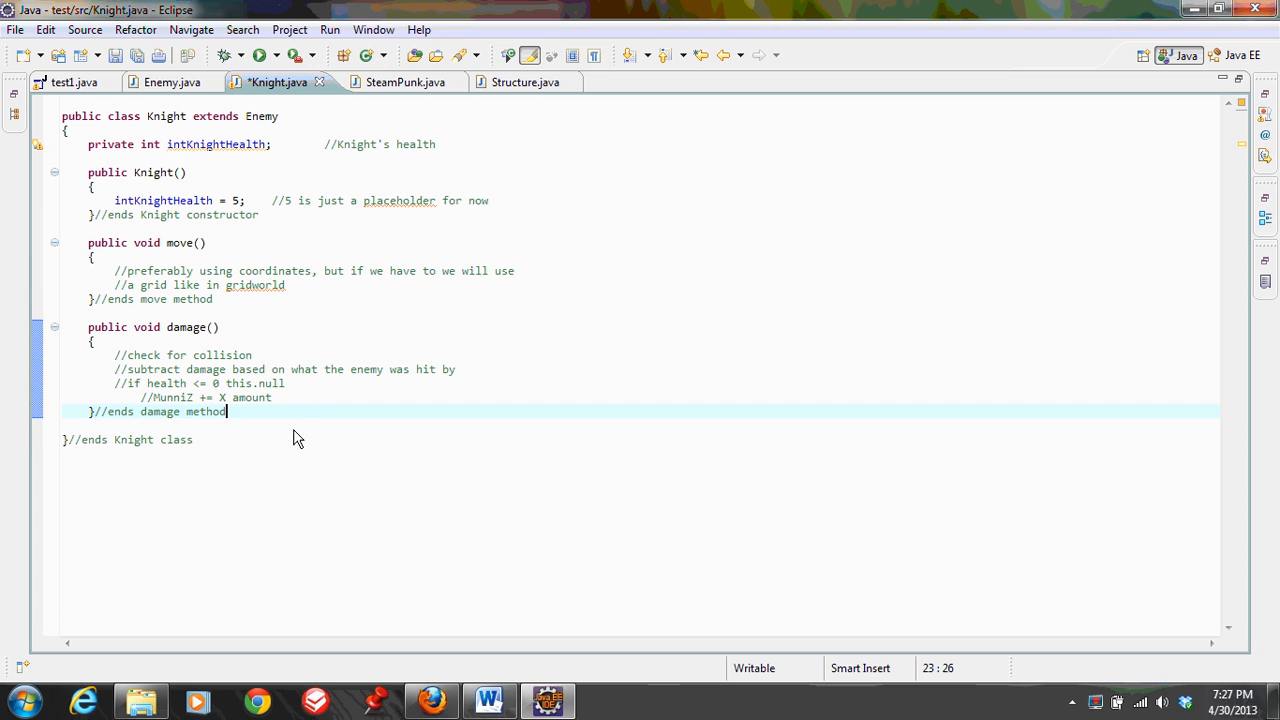
Look through the open SteamPunk, Structure, Enemy and Knight class files, ending on the test1.java source
click(399, 85)
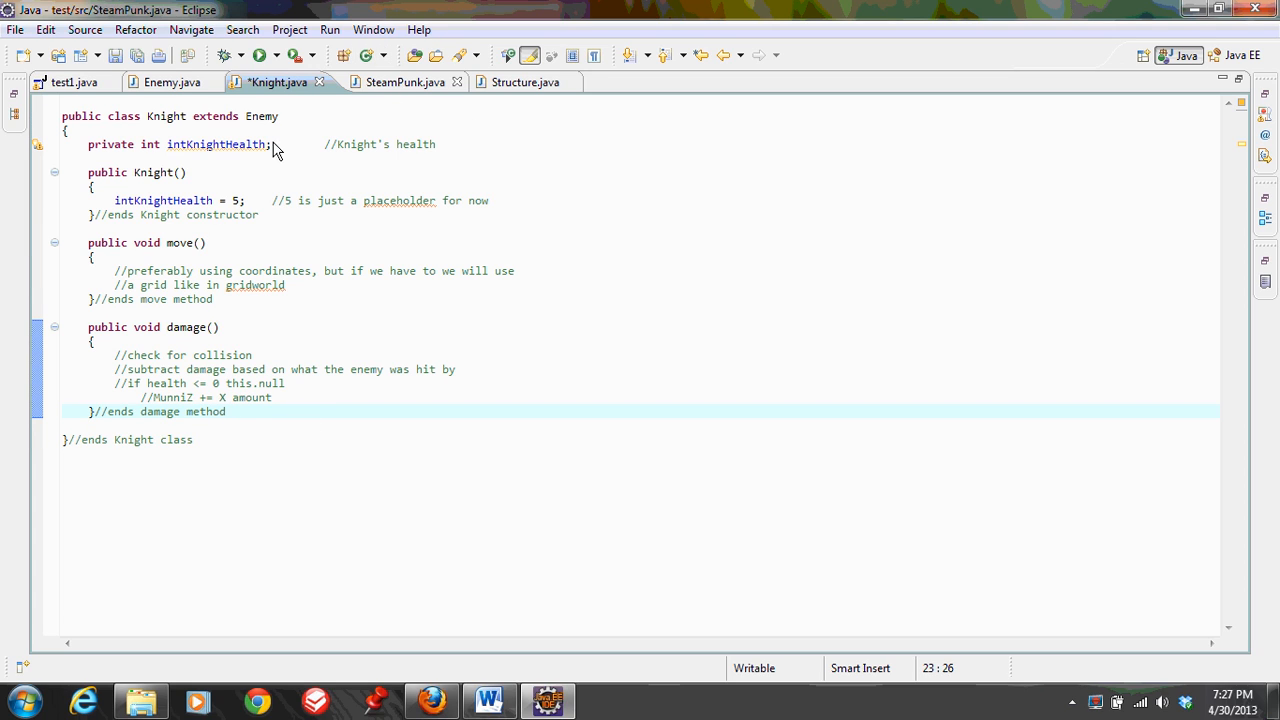
click(538, 85)
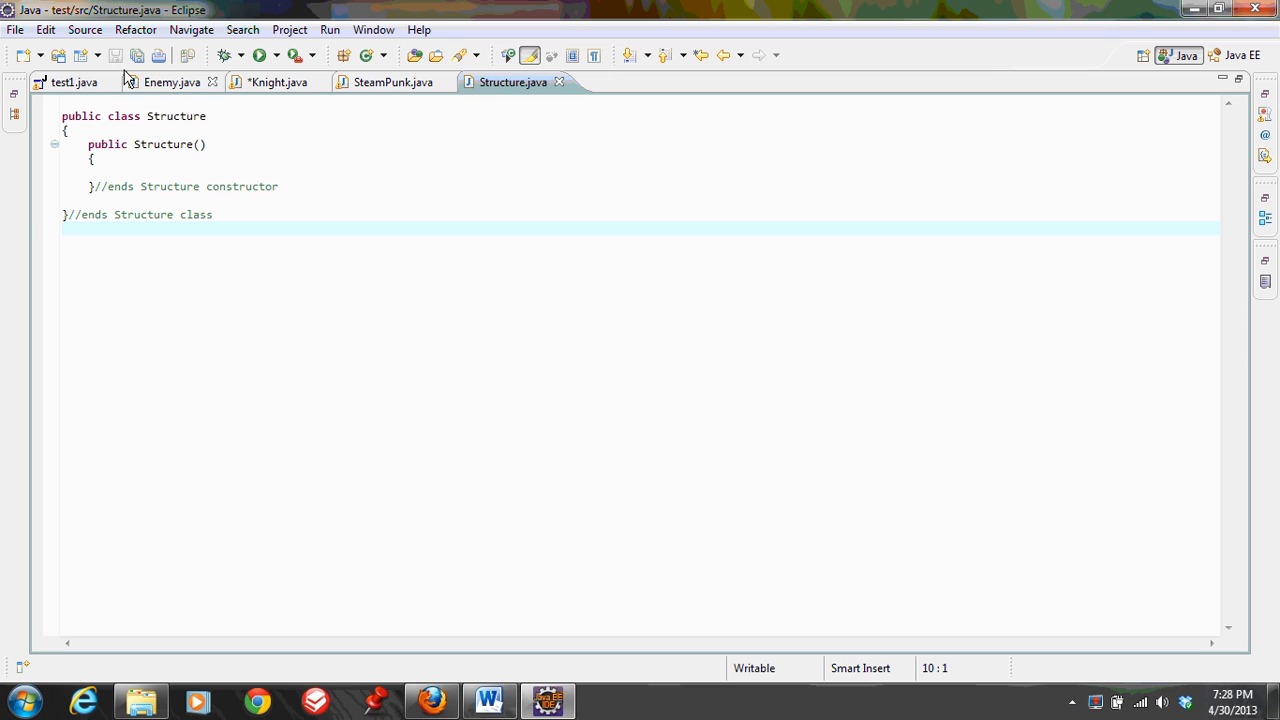
click(165, 85)
click(289, 85)
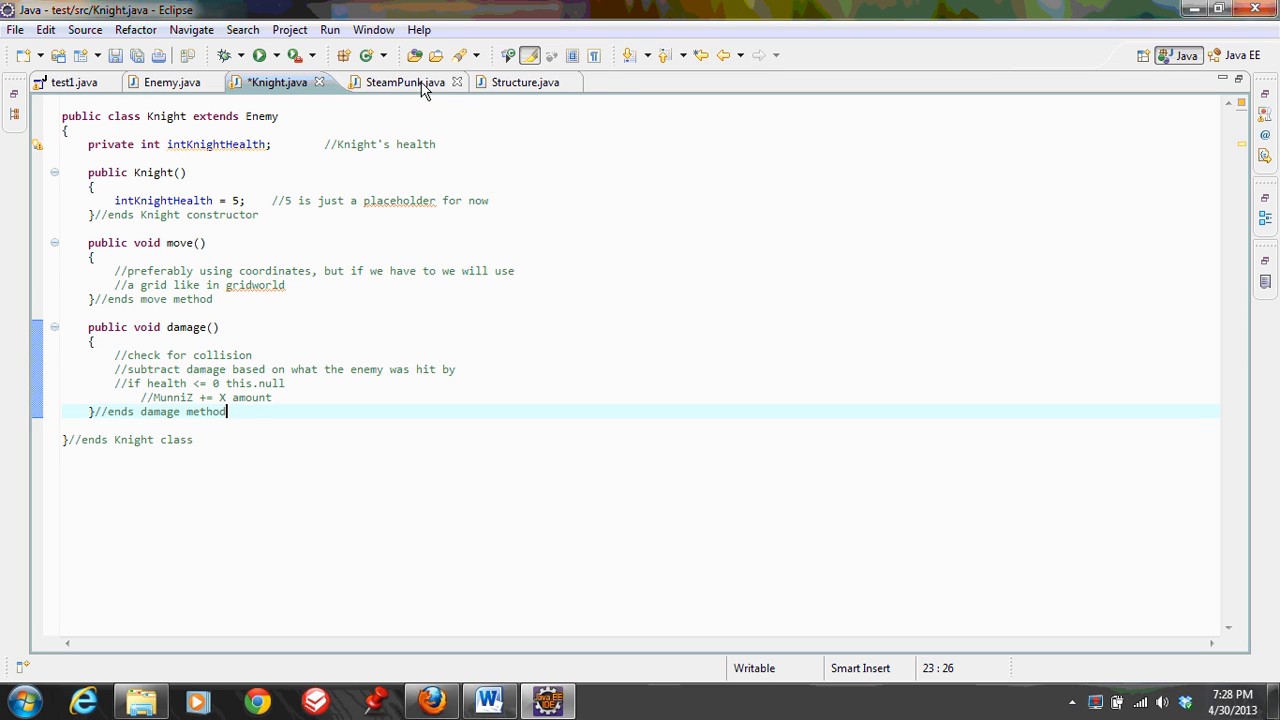
click(410, 82)
click(536, 82)
click(170, 84)
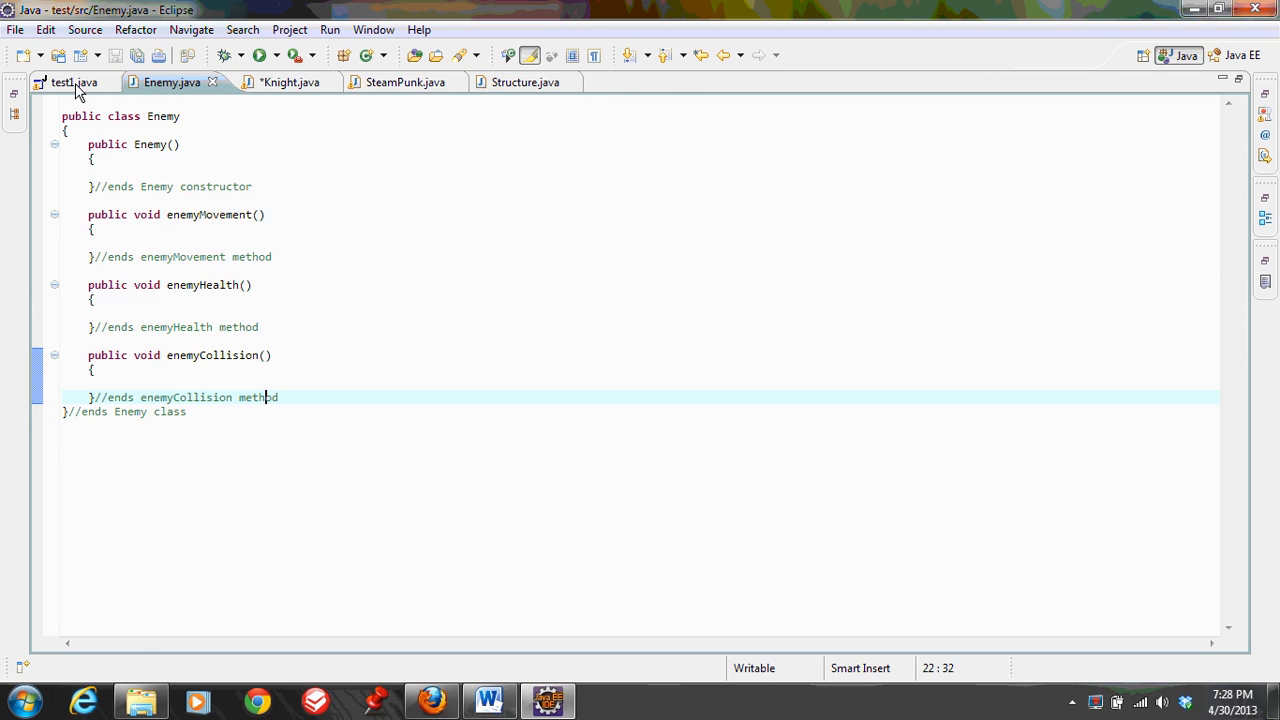
click(72, 84)
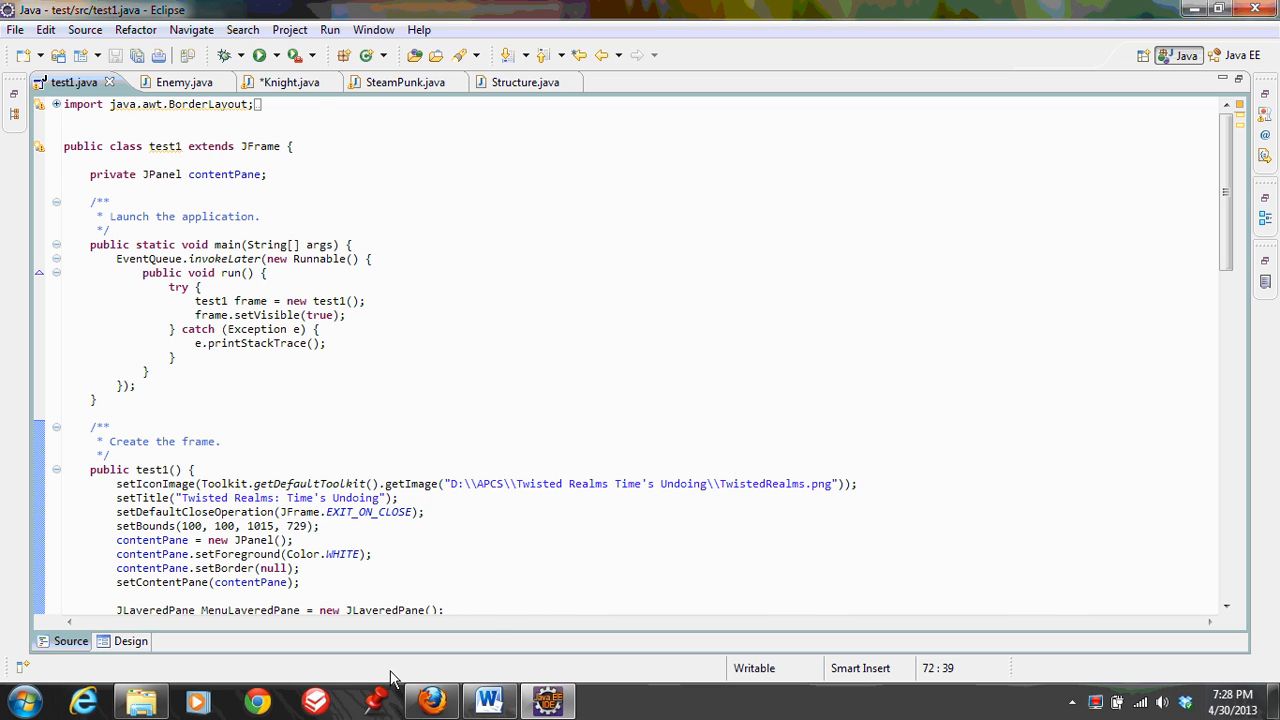
Switch to the team's Google Docs document in Firefox and review the WindowBuilder update site link under the Eclipse Indigo instructions
click(412, 698)
click(379, 492)
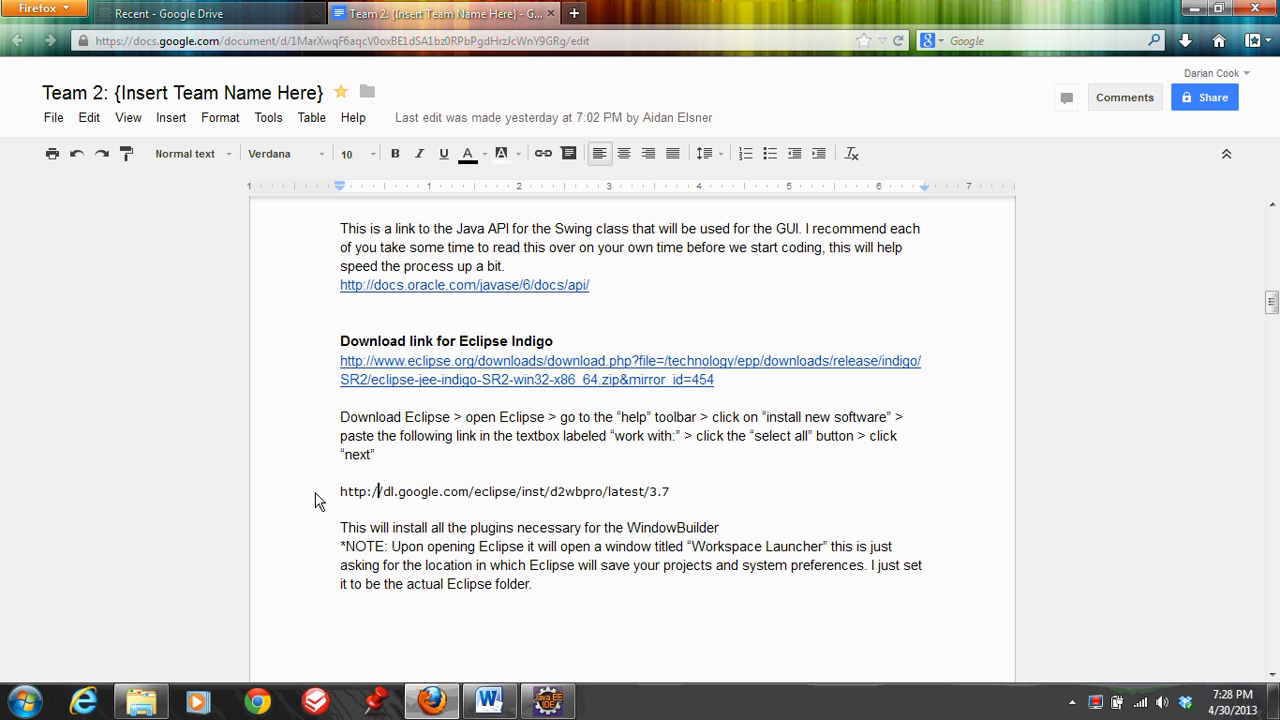
drag(314, 500, 623, 502)
click(697, 502)
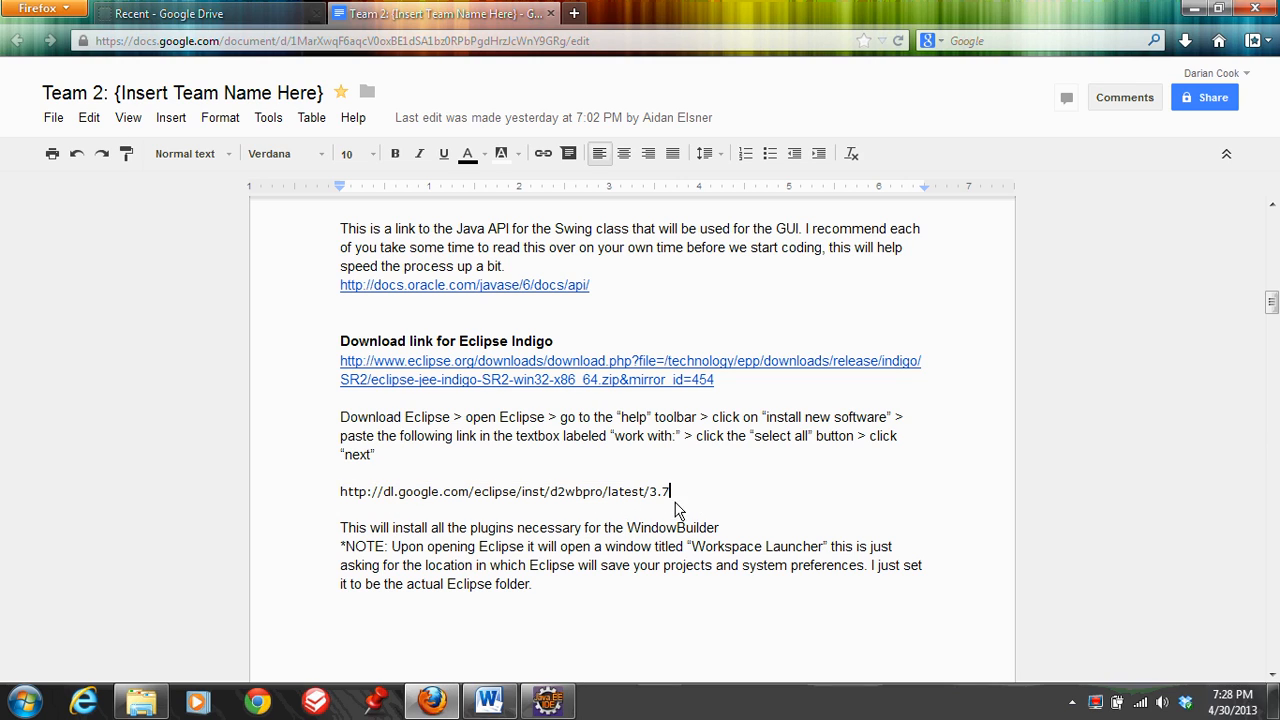